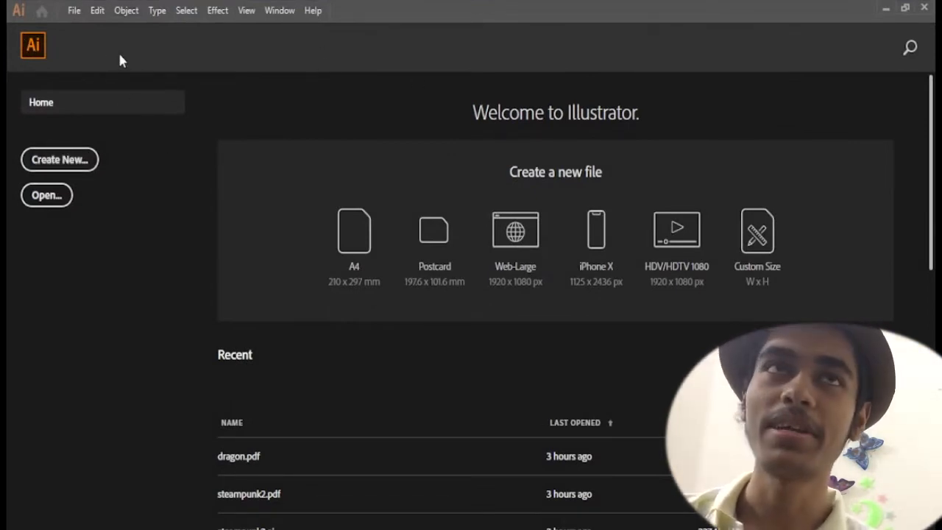
- Start a new document from the Print presets and set its units to pixels
left_click(75, 14)
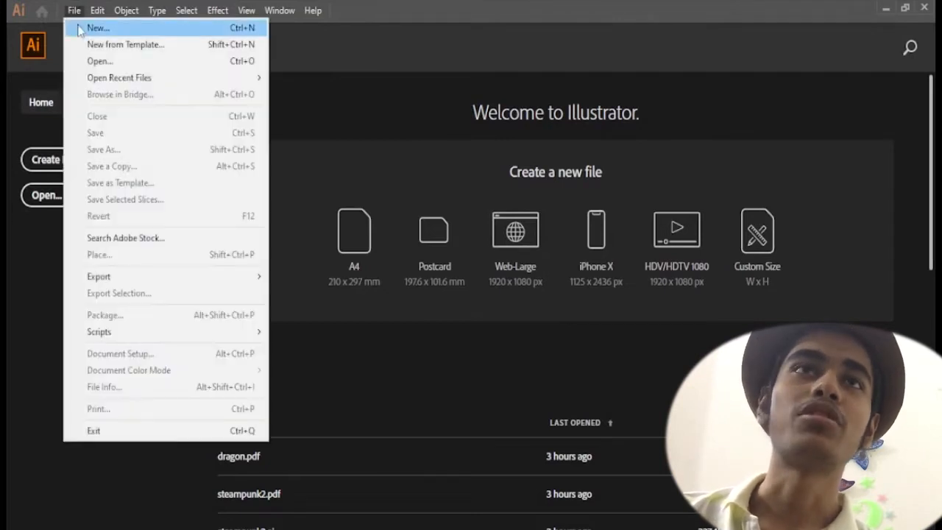
left_click(81, 29)
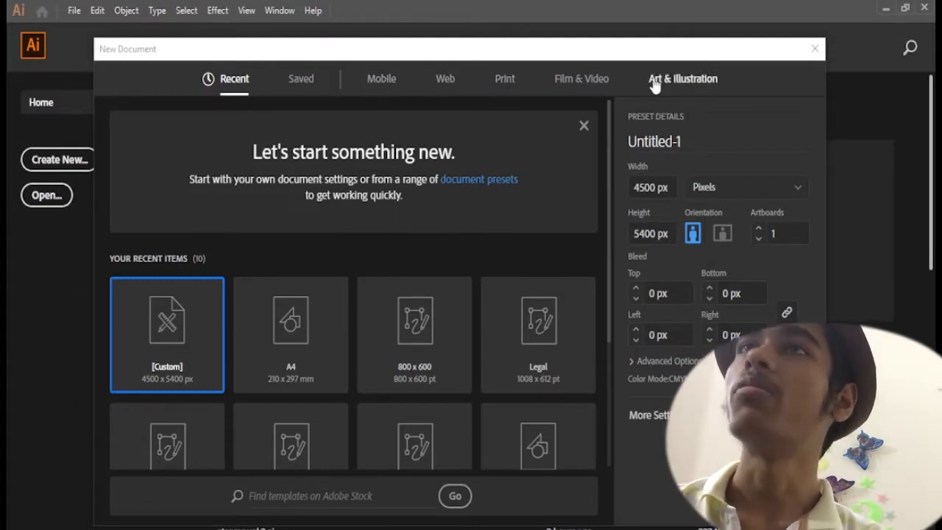
left_click(508, 80)
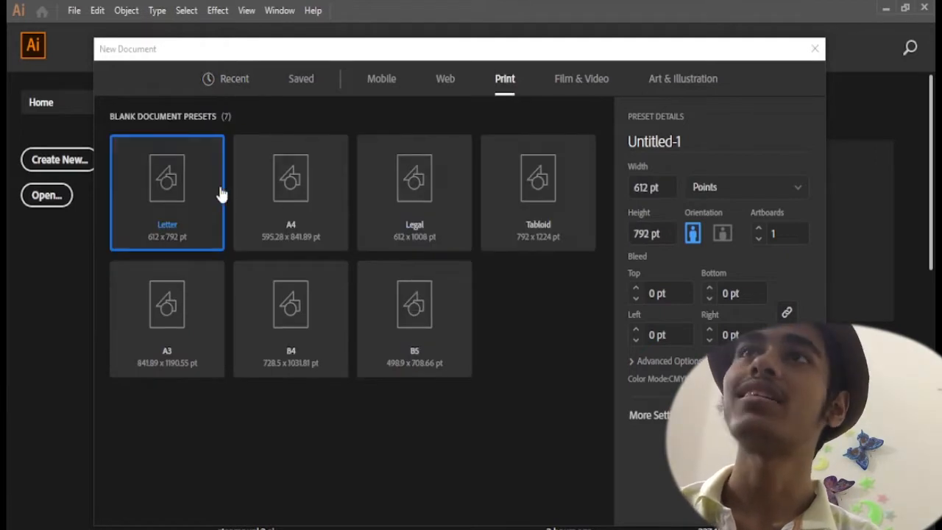
left_click(720, 187)
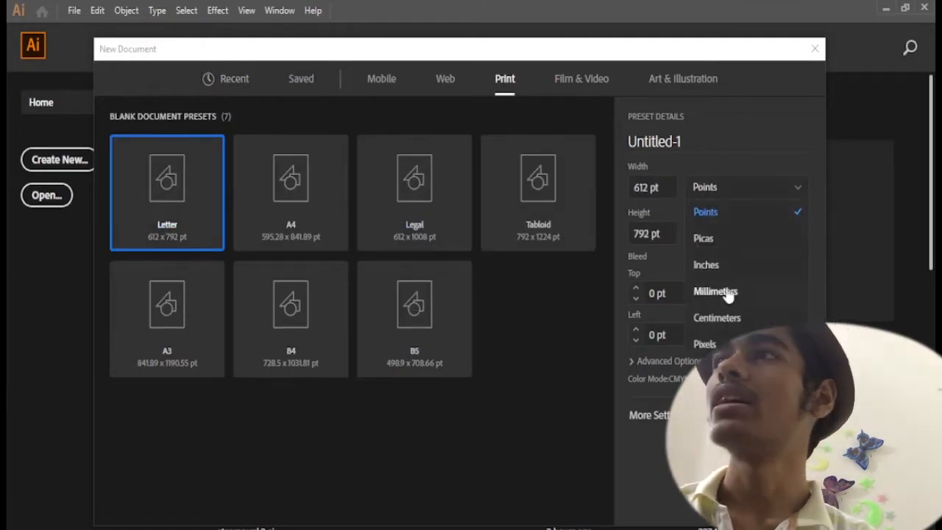
left_click(722, 343)
- Set the new document's width to 4500 px and its height to 5400 px
left_click(655, 188)
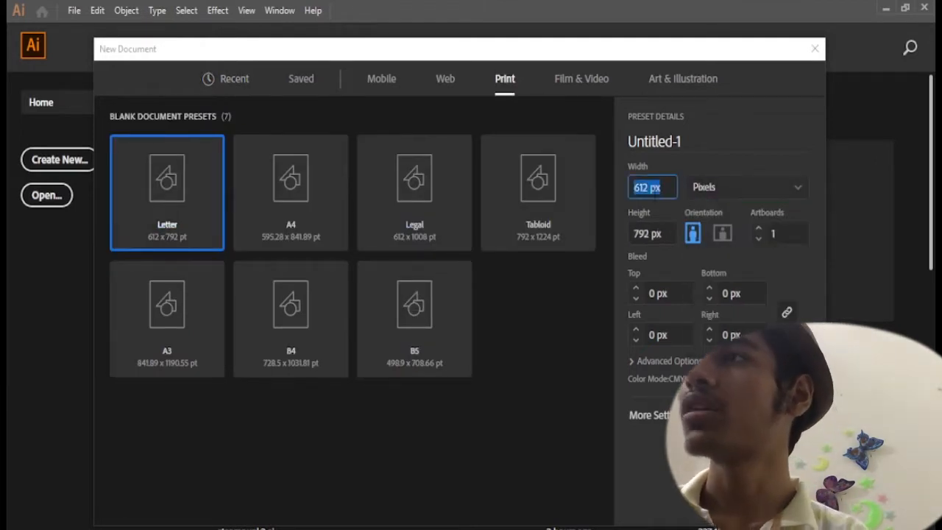
type("4500")
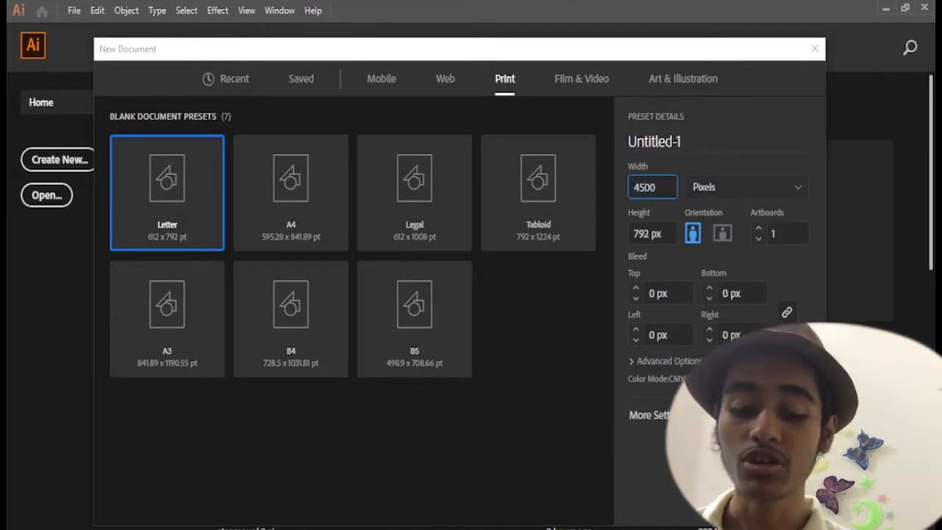
key("Tab")
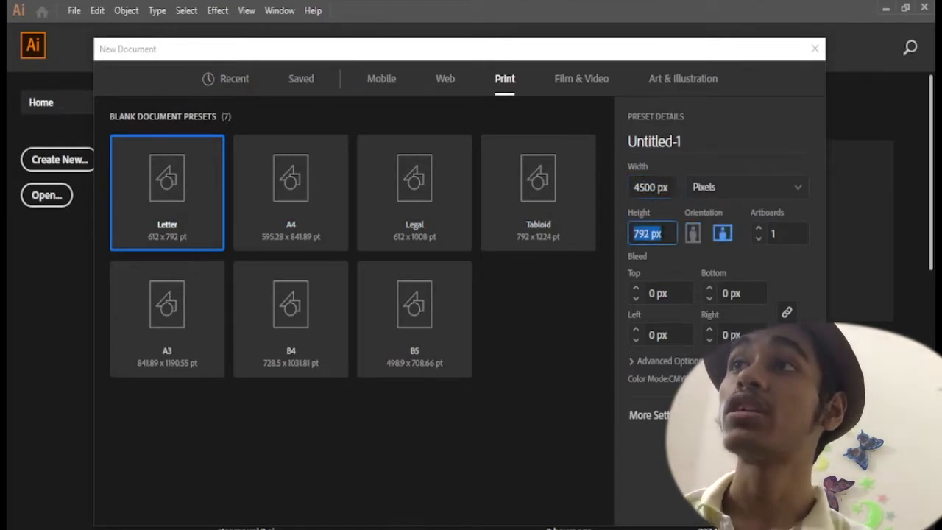
type("5400")
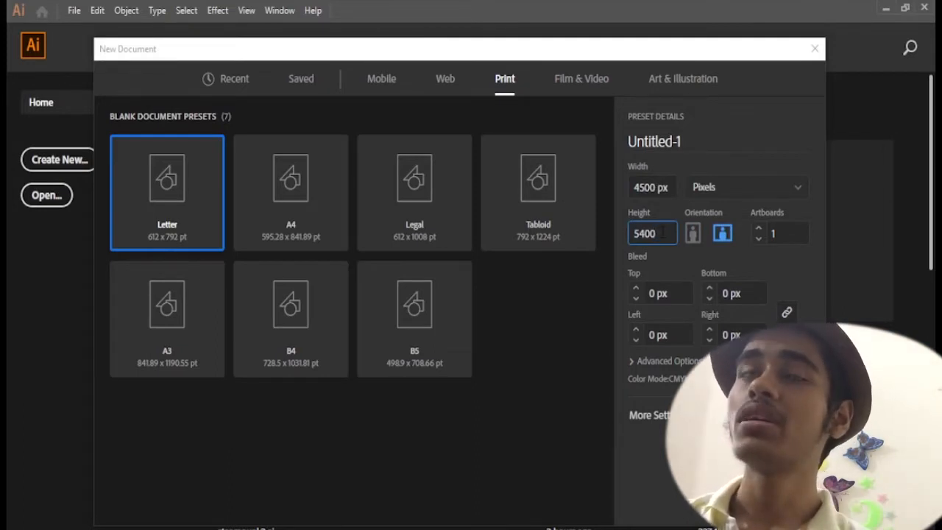
left_click(743, 190)
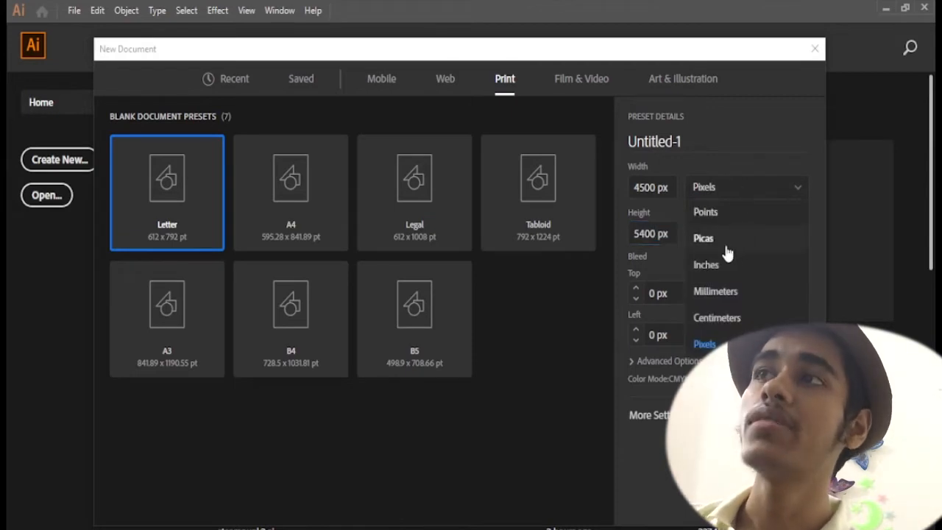
left_click(684, 160)
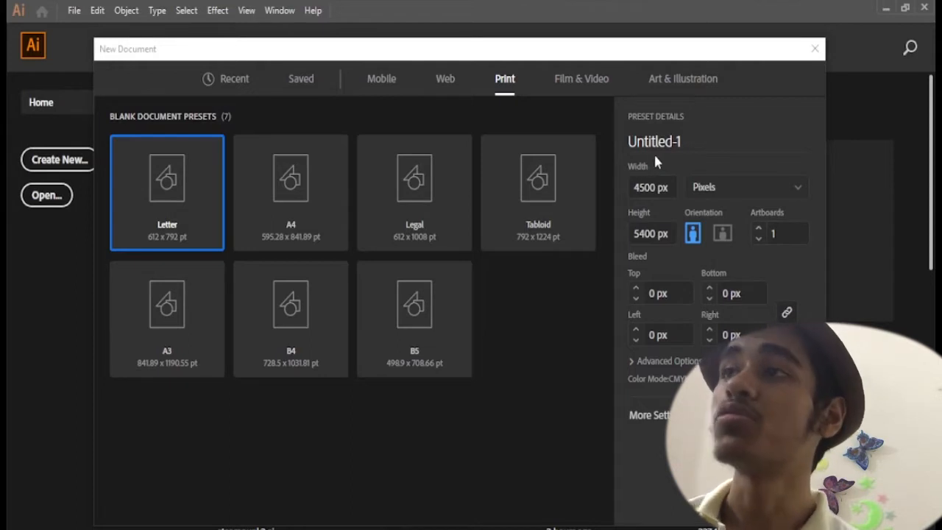
- Check the advanced colour mode and raster effects options and create the document
left_click(674, 361)
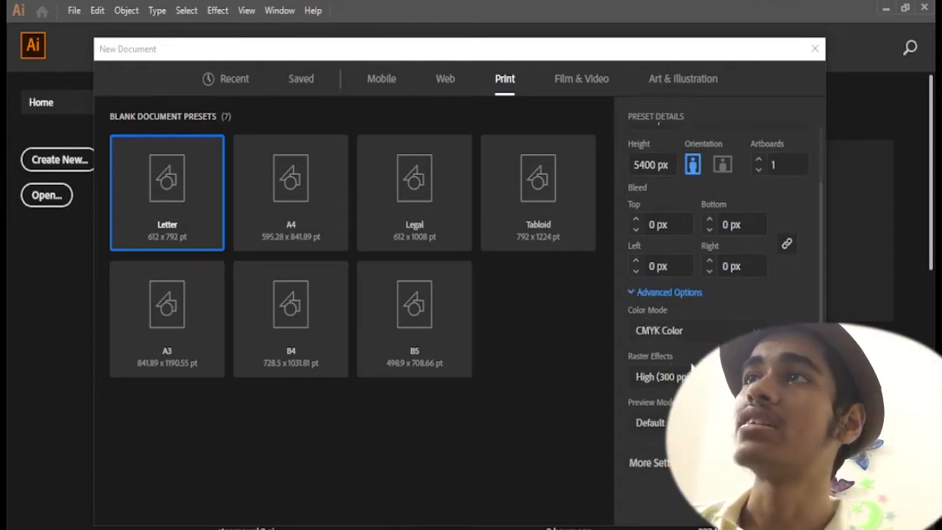
left_click(633, 292)
key("Escape")
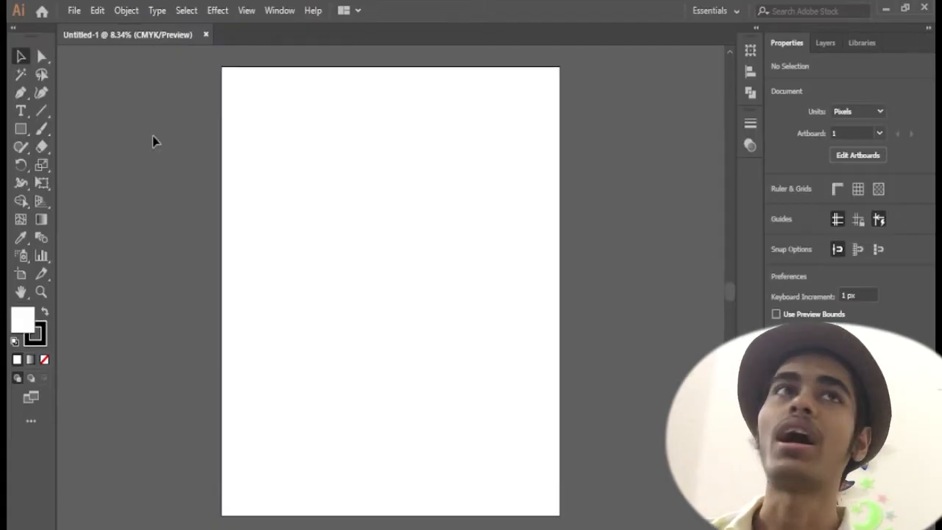
- Choose the Advanced toolbar so that the full set of tools is available
left_click(280, 10)
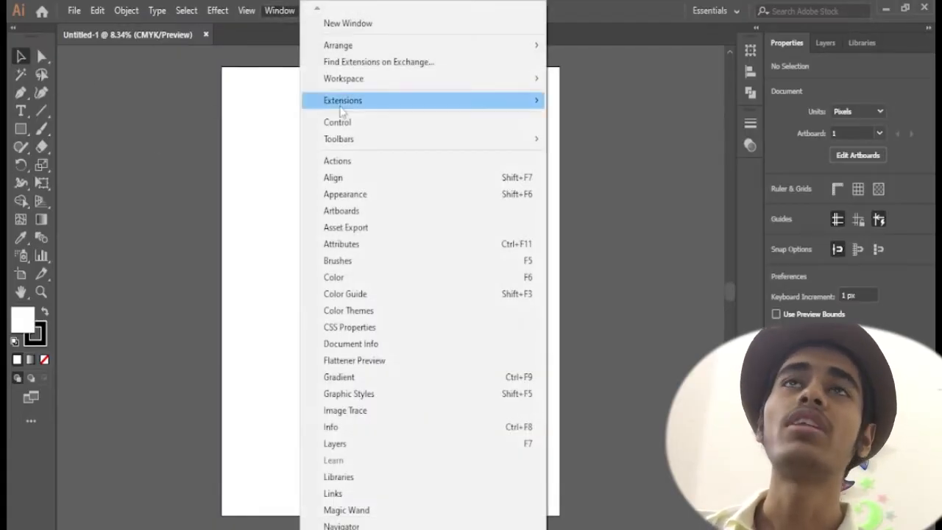
mouse_move(470, 143)
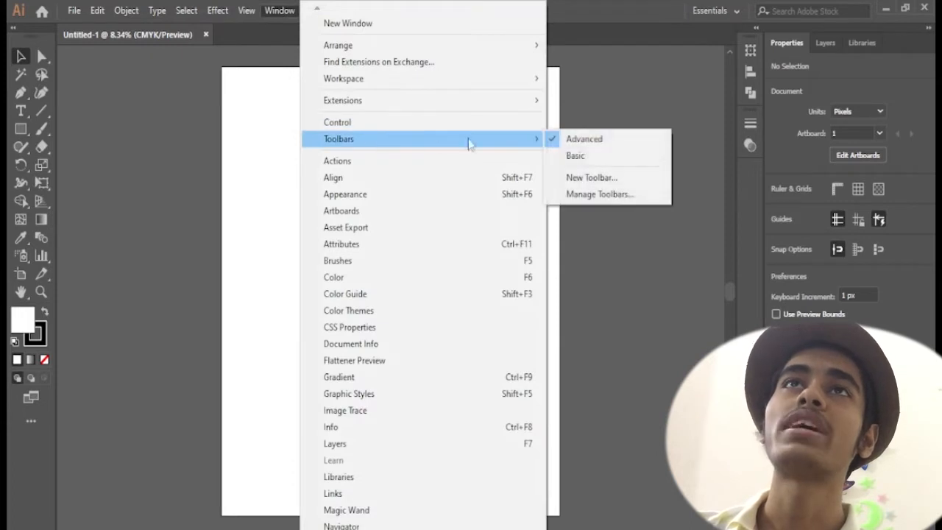
left_click(575, 144)
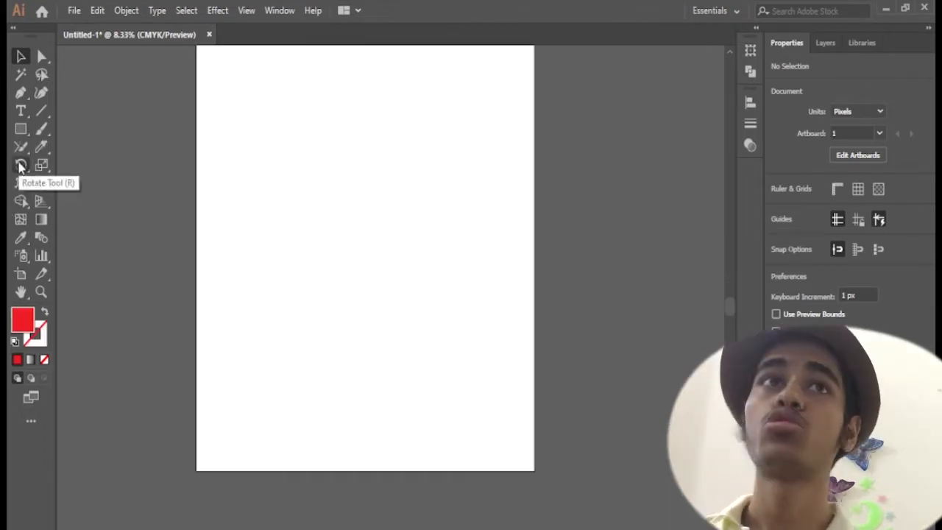
- Detach the Rotate and Reflect tools, place them beside the artboard, and draw a red square about 2938 px wide
left_click(21, 165)
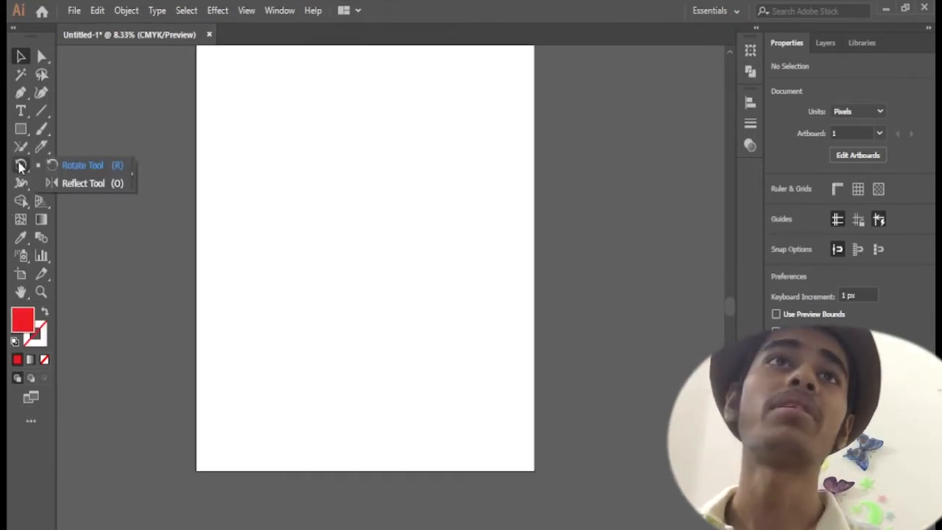
left_click(132, 175)
left_click_drag(63, 181, 595, 118)
key("m")
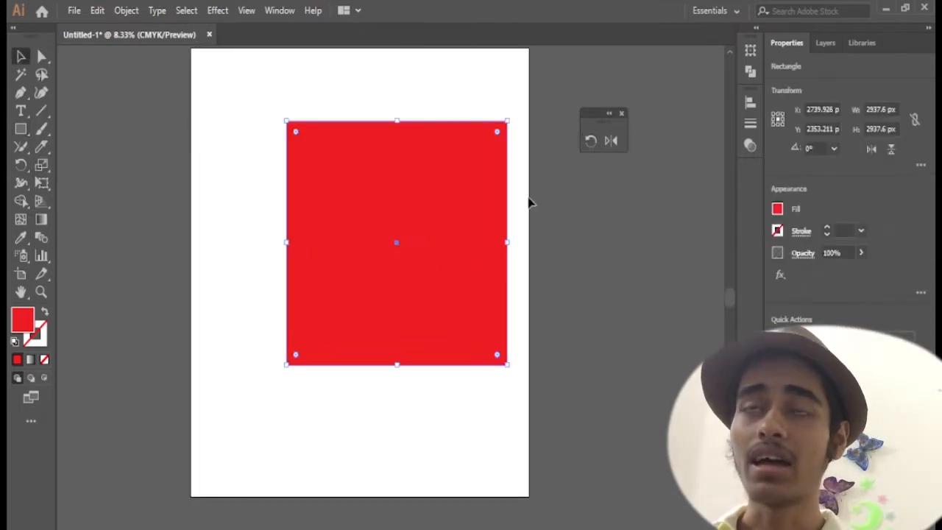
- Try rotating the red square freehand around its centre with the Rotate tool and undo each rotation
left_click(593, 147)
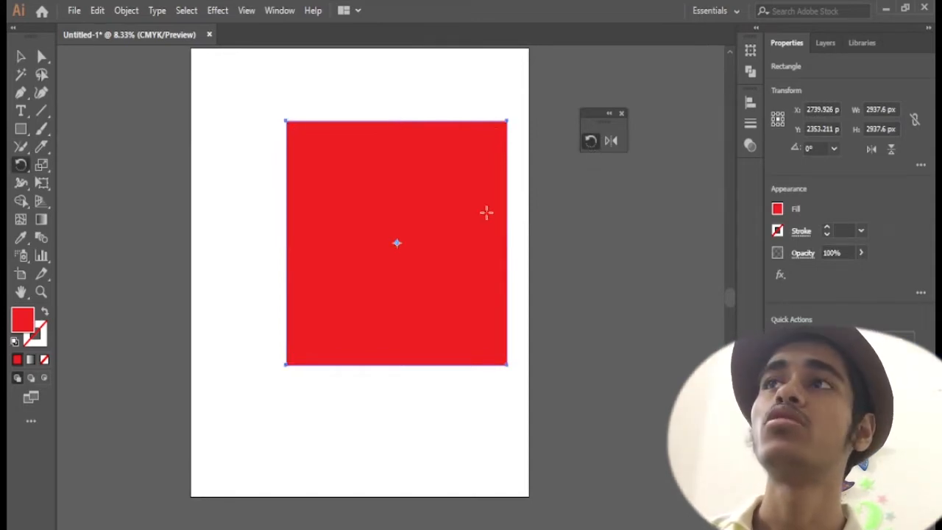
left_click_drag(500, 164, 412, 135)
key("ctrl+z")
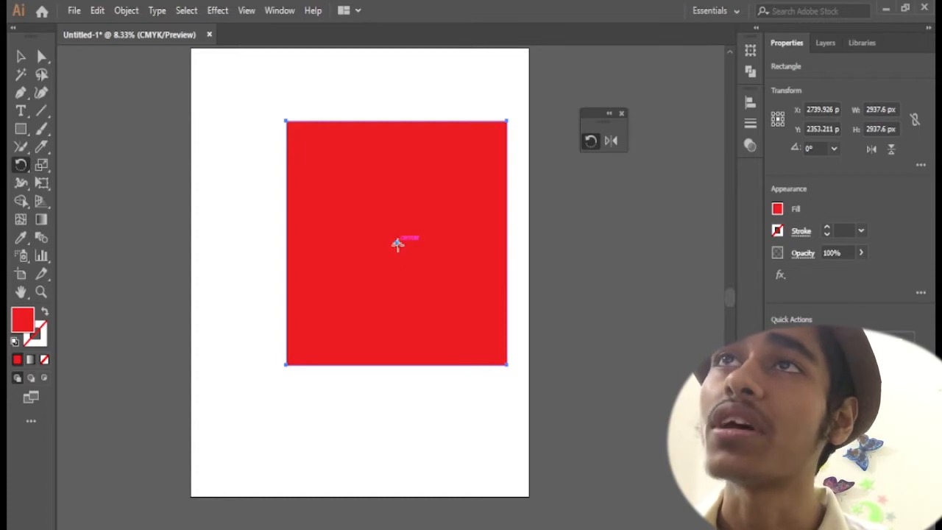
mouse_move(400, 254)
left_mouse_down()
mouse_move(406, 265)
mouse_move(403, 252)
left_mouse_up()
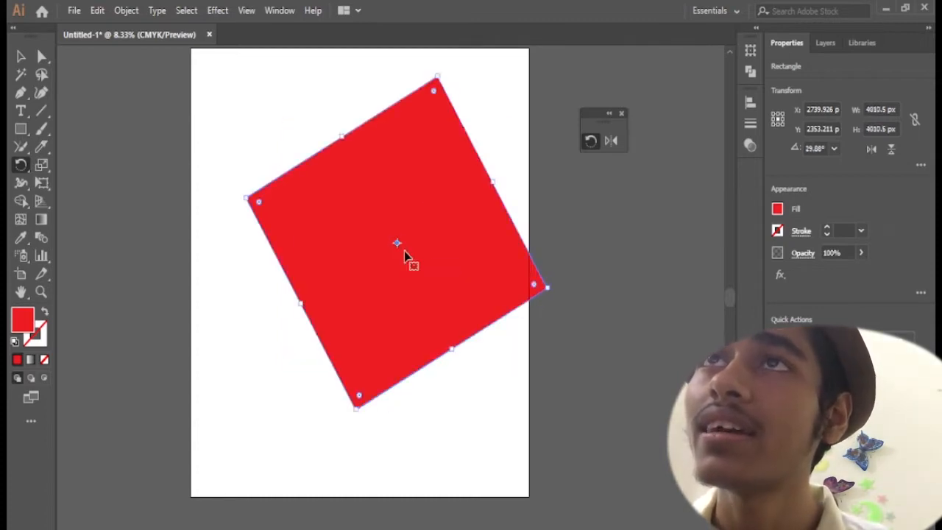
key("ctrl+z")
- Try rotating the red square around its upper-left corner instead of its centre
key("ctrl+plus")
key("ctrl+plus")
key("ctrl+plus")
key("ctrl+plus")
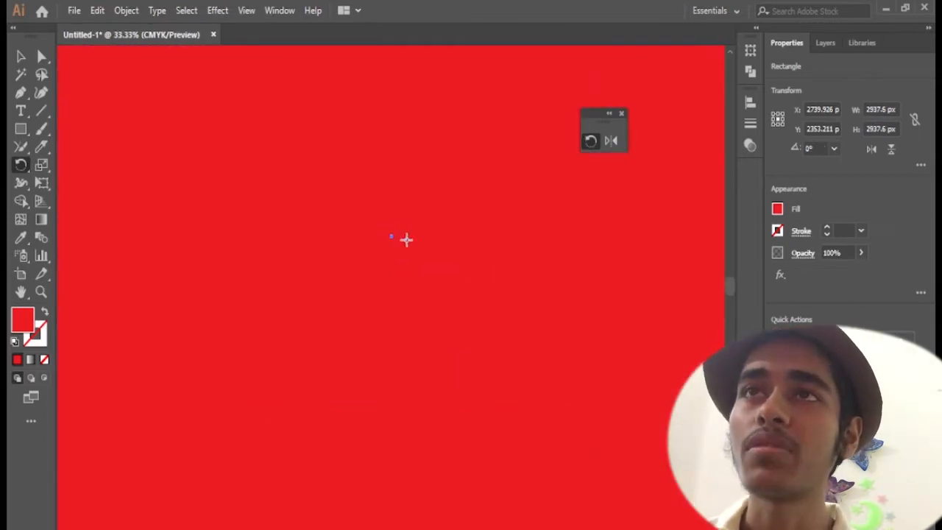
key("ctrl+minus")
key("ctrl+minus")
key("ctrl+minus")
key("ctrl+minus")
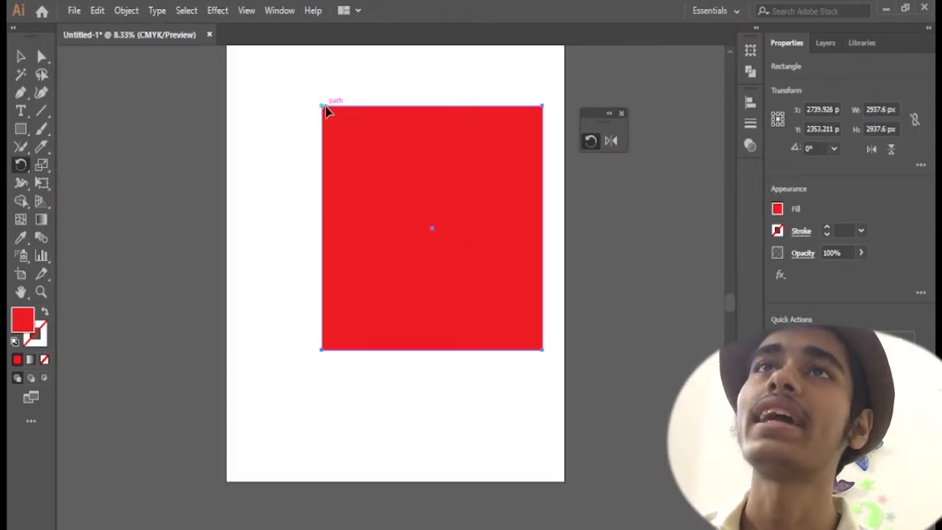
scroll(328, 164, "up", 1)
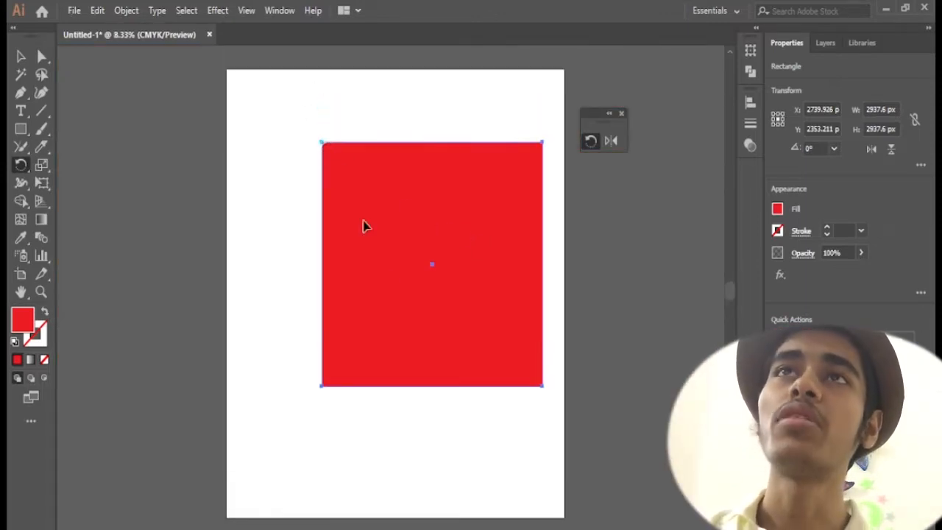
left_click_drag(513, 335, 484, 236)
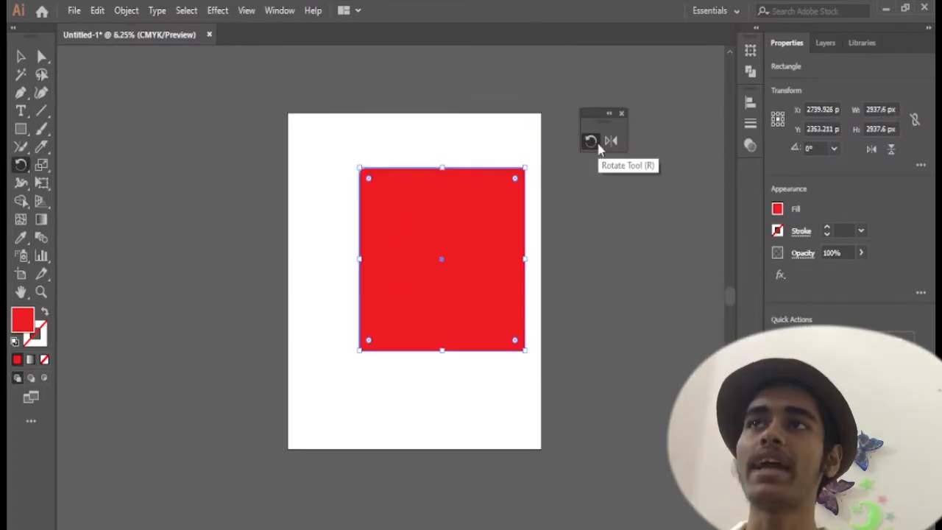
- Try reflecting the red square freehand about its upper-left corner with the Reflect tool and undo the change
left_click(611, 142)
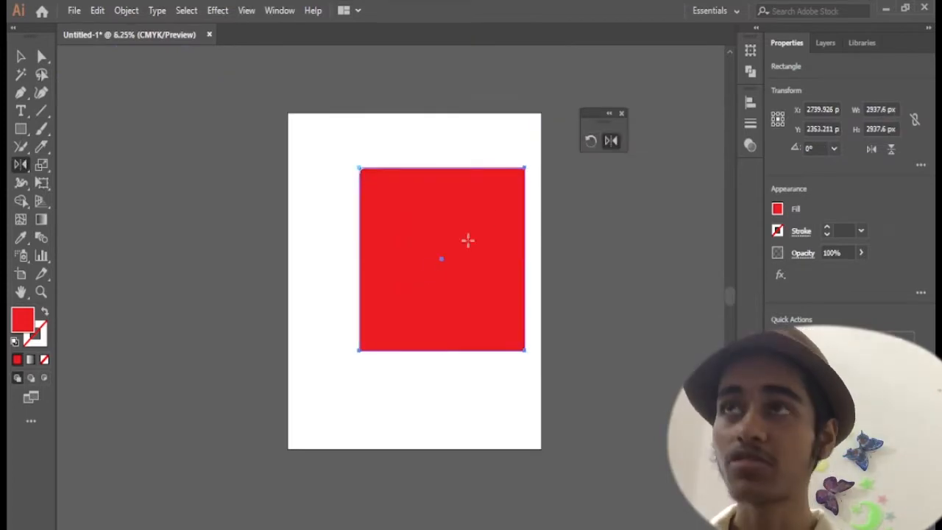
scroll(430, 273, "up", 1)
left_click_drag(313, 132, 362, 237)
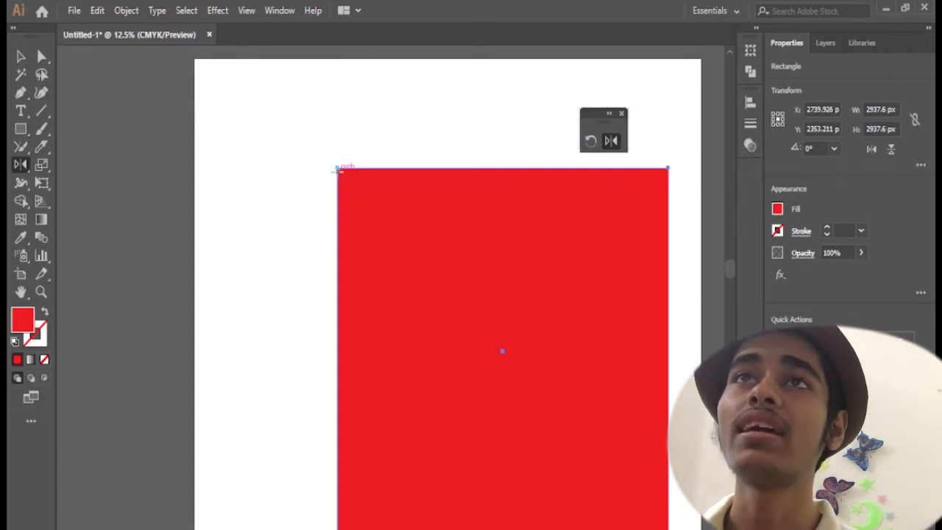
mouse_move(339, 170)
left_mouse_down()
mouse_move(364, 206)
mouse_move(339, 162)
left_mouse_up()
key("ctrl+z")
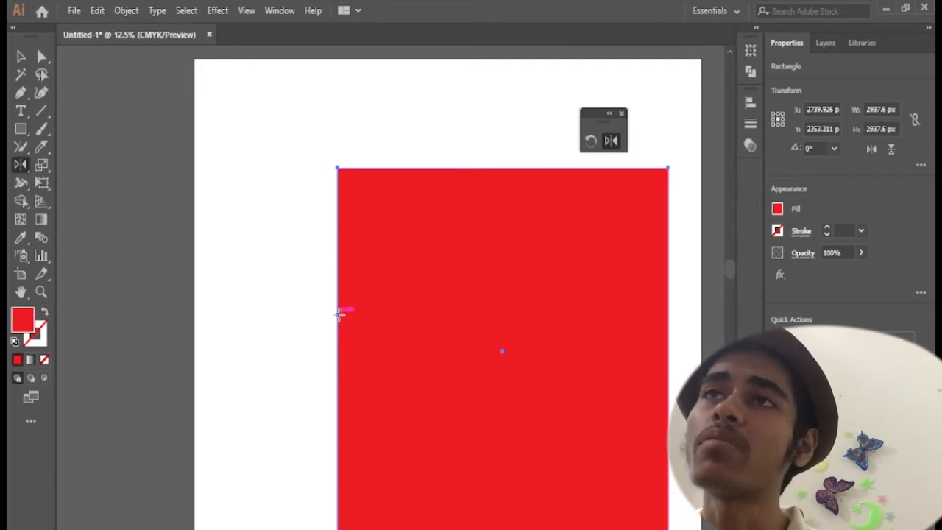
- Try a vertical reflection of the square about its left edge, undo it, and reflect a copy freehand about the same edge
left_click(338, 335, "alt")
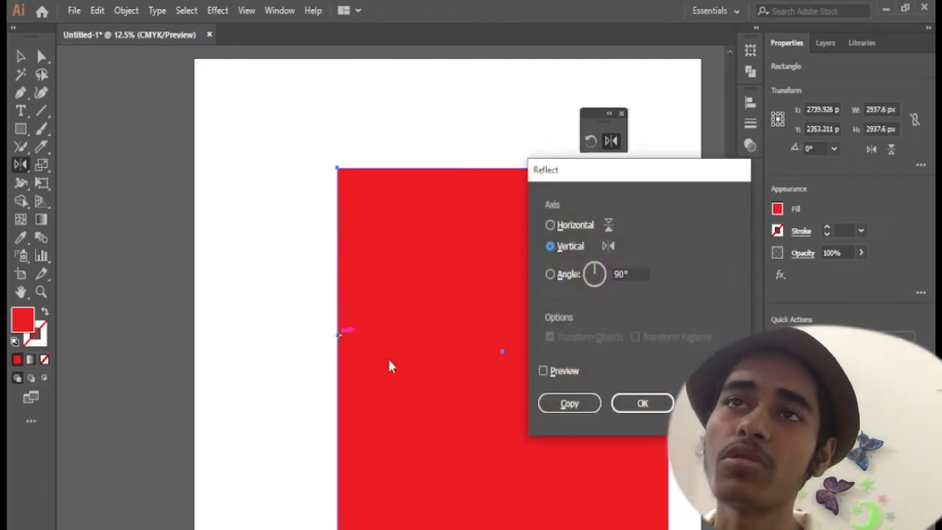
left_click(645, 405)
key("ctrl+z")
left_click_drag(521, 391, 320, 381)
key("ctrl+z")
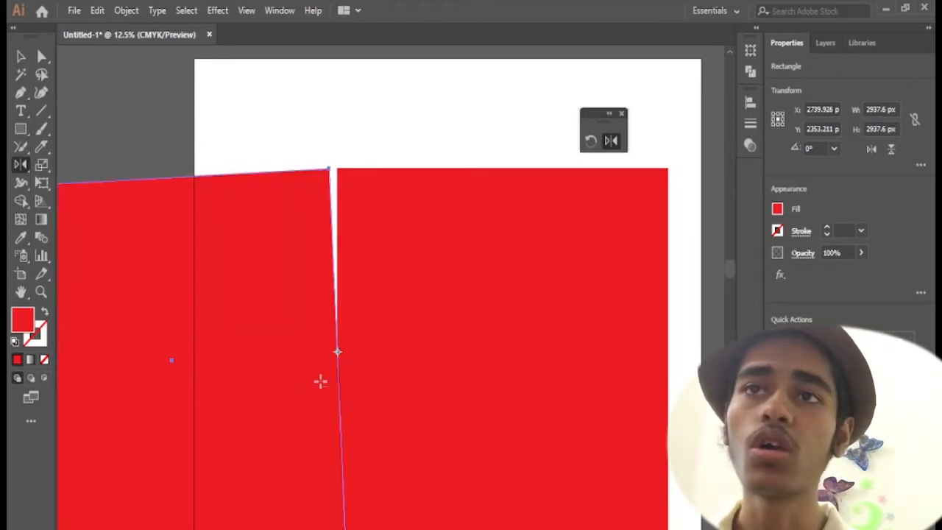
- Delete the tilted reflected copy and the original red square from the document
key("v")
key("ctrl+minus")
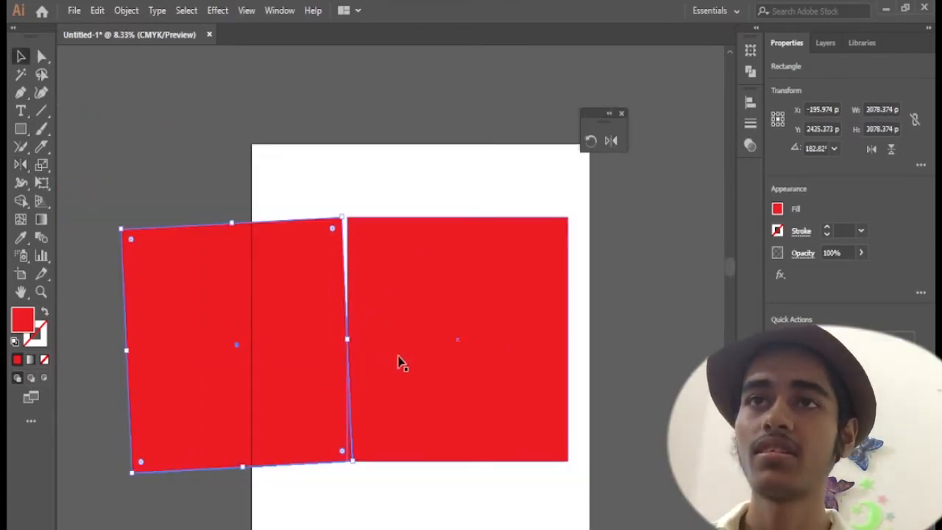
key("Delete")
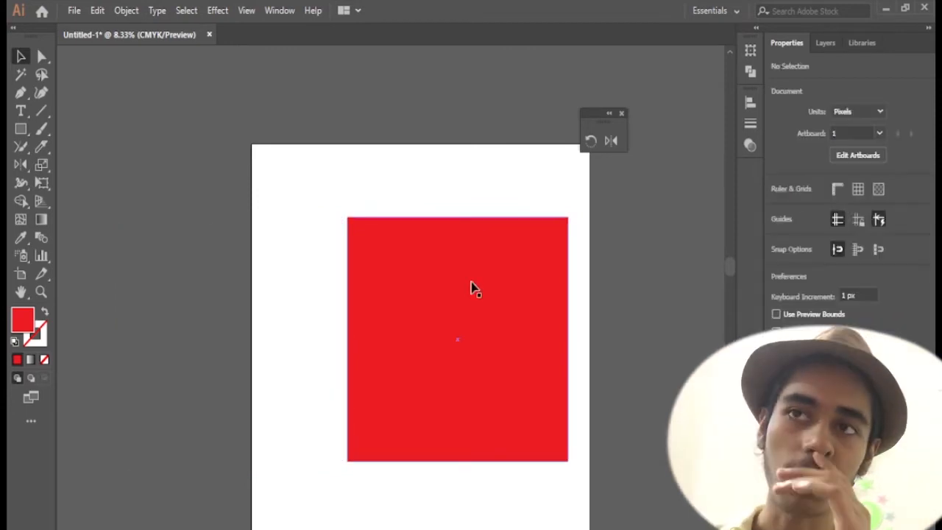
left_click(471, 286)
key("Delete")
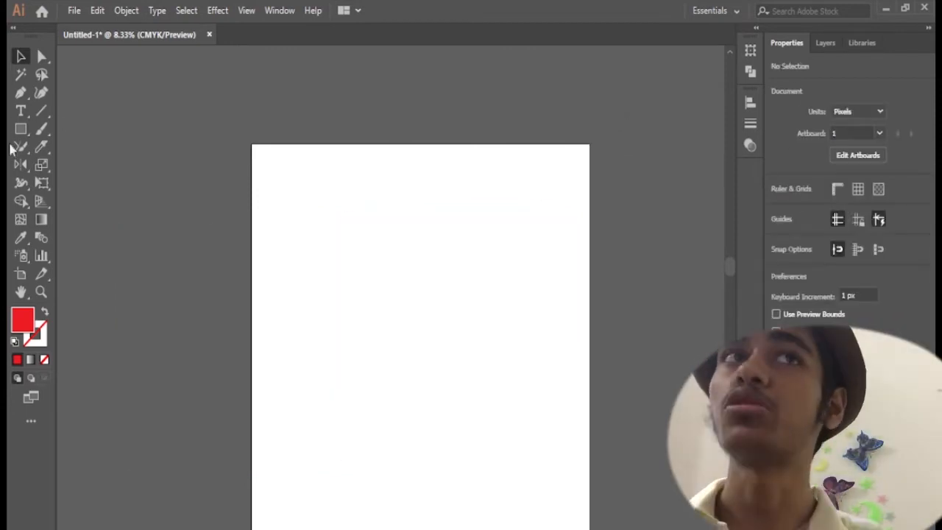
- Detach the Scale, Shear and Reshape tools as a floating group and place it beside the artboard
left_click(21, 183)
left_click(41, 165)
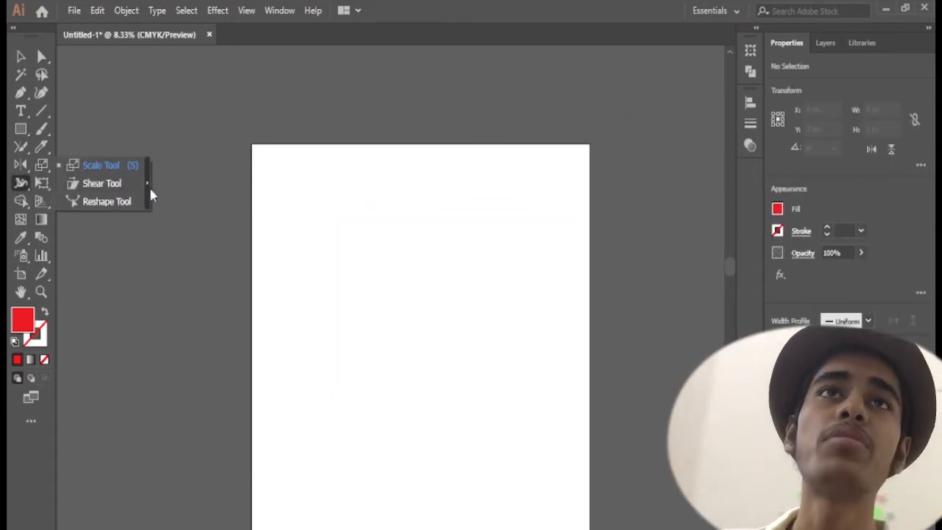
left_click(150, 190)
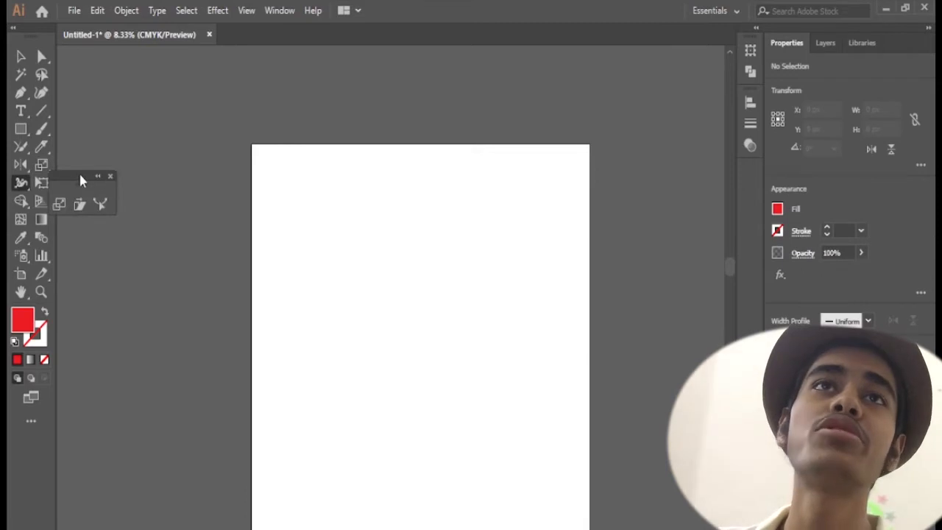
left_click_drag(86, 177, 649, 146)
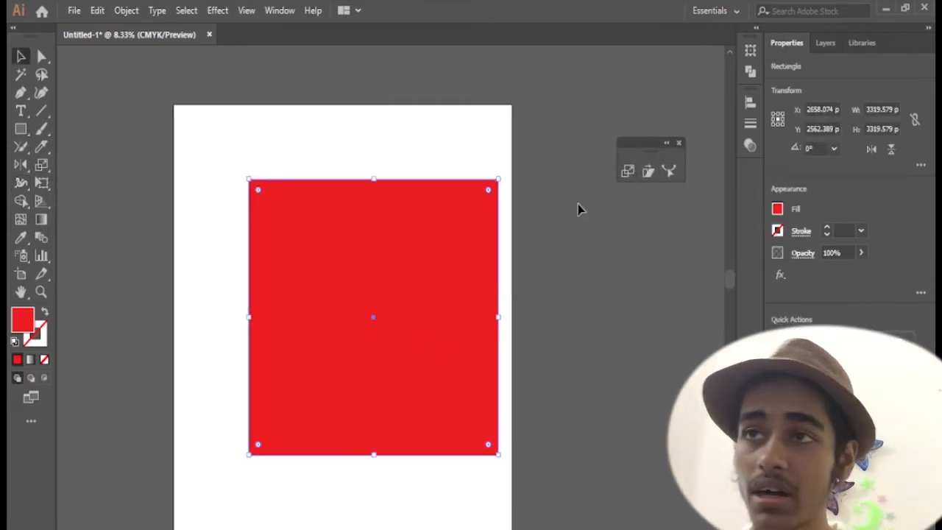
- Try scaling the red square freehand about its centre, once from the right edge and once from a corner, undoing each
left_click(630, 174)
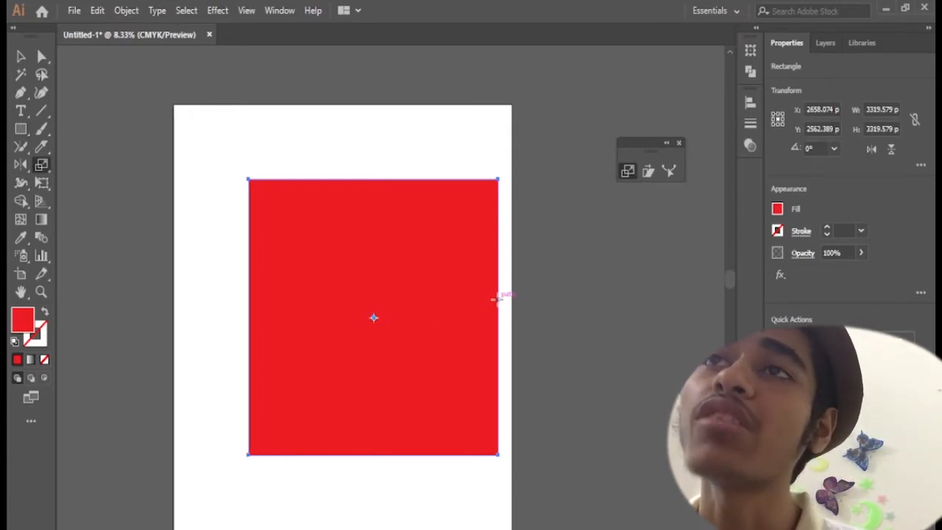
left_click_drag(496, 298, 534, 310)
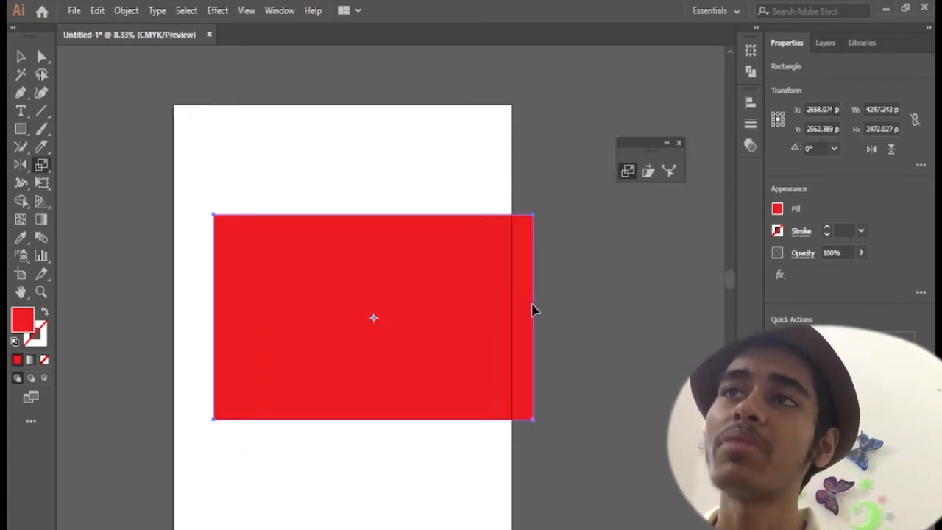
key("ctrl+z")
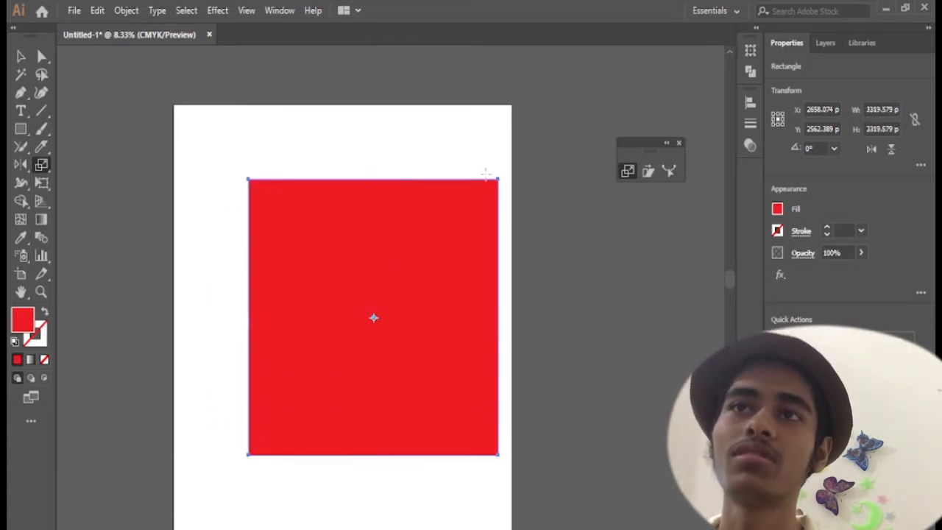
left_click_drag(498, 178, 566, 124)
key("ctrl+z")
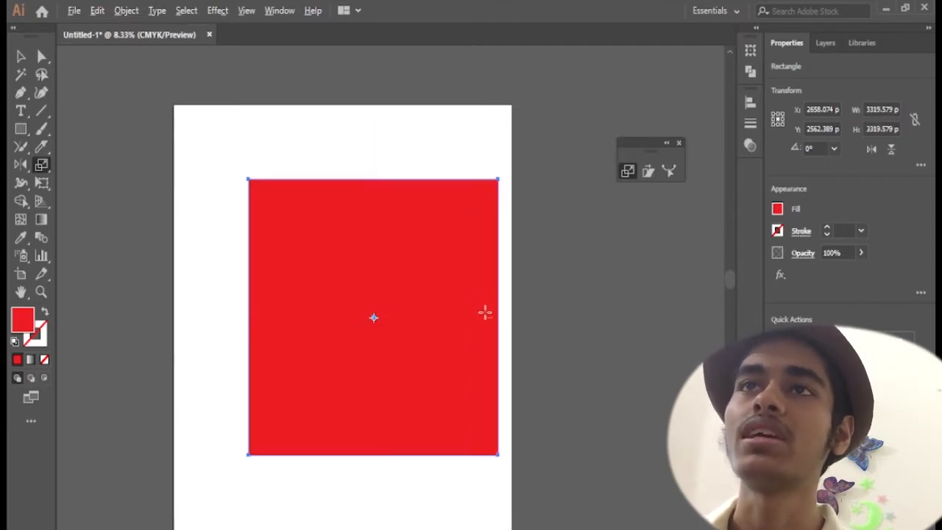
- Set the scaling reference point near the square's right edge and try stretching the square freehand from its left edge
key("Return")
left_click(527, 406)
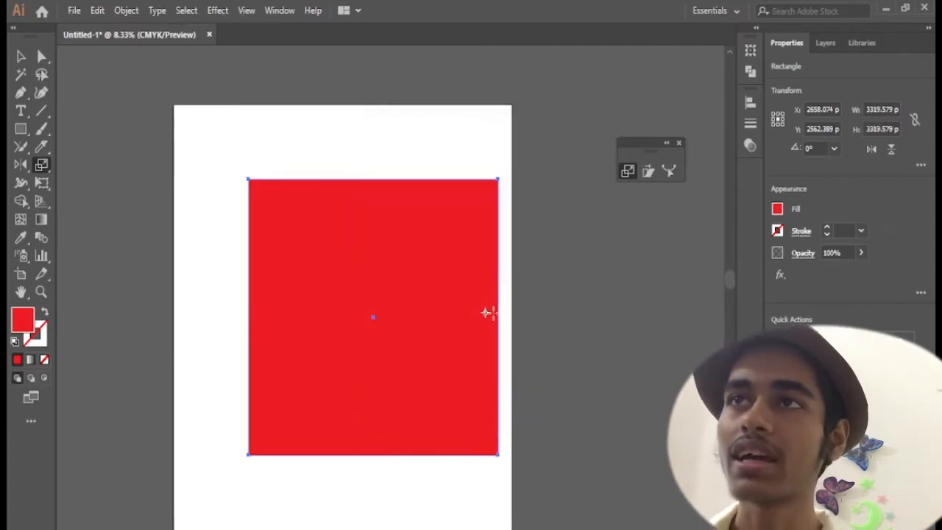
left_click(486, 313)
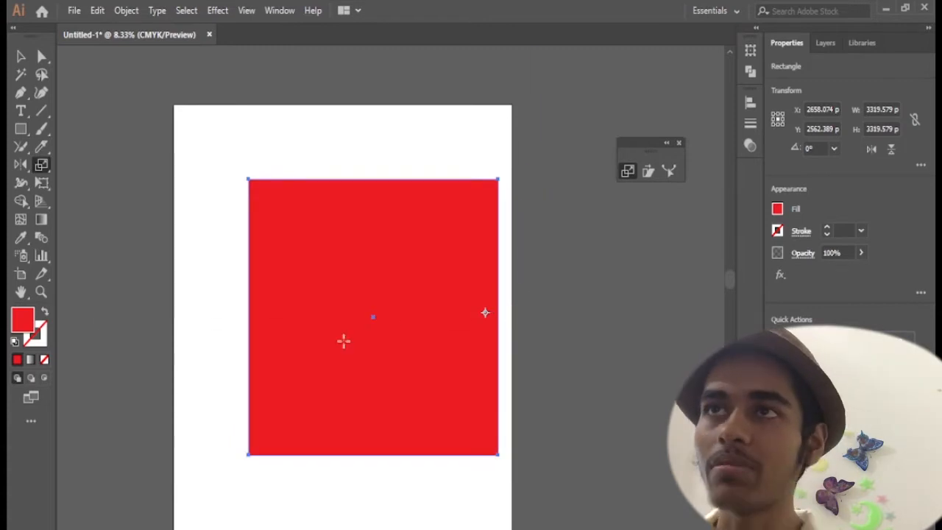
left_click_drag(249, 293, 155, 280)
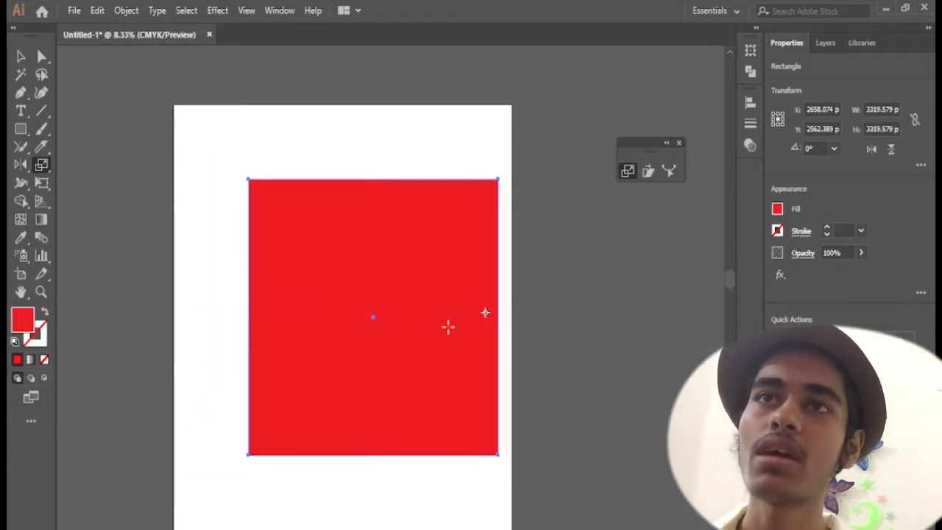
- Shear the red square freehand with the Shear tool, pulling its left side upward and then slanting it toward the right
left_click(648, 171)
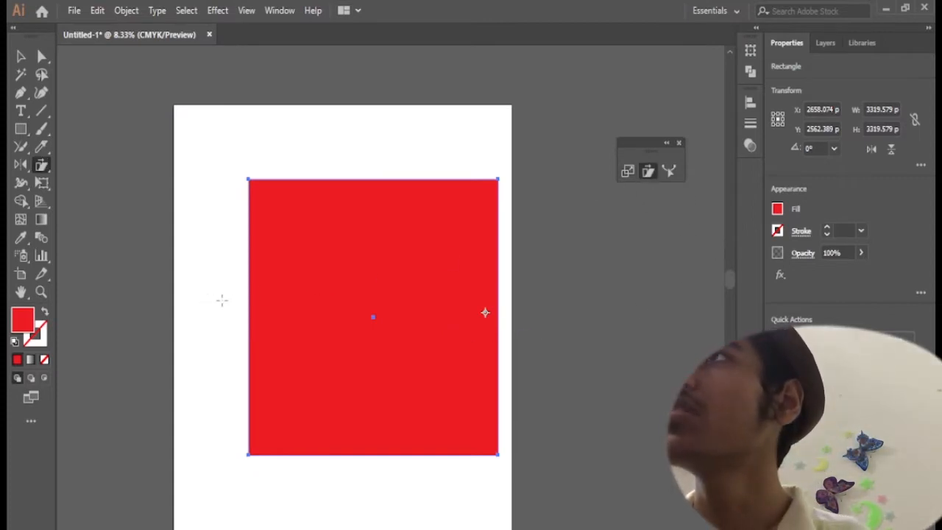
left_click_drag(251, 296, 264, 203)
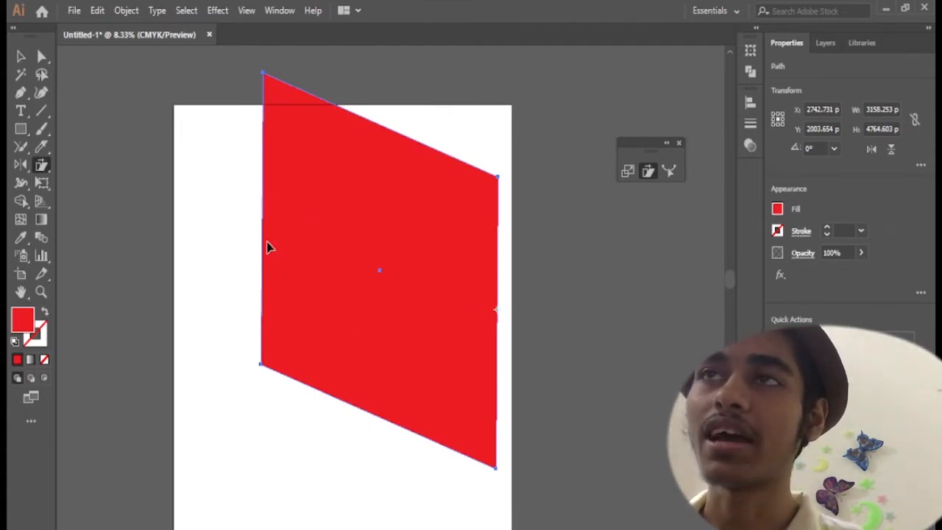
left_click_drag(265, 246, 319, 242)
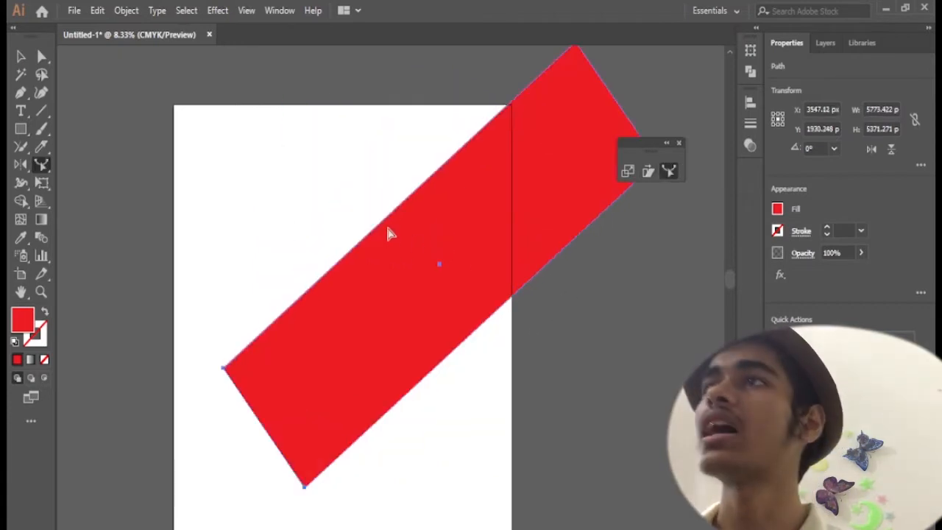
- Close the floating group of Scale, Shear and Reshape tools
scroll(330, 234, "right", 1)
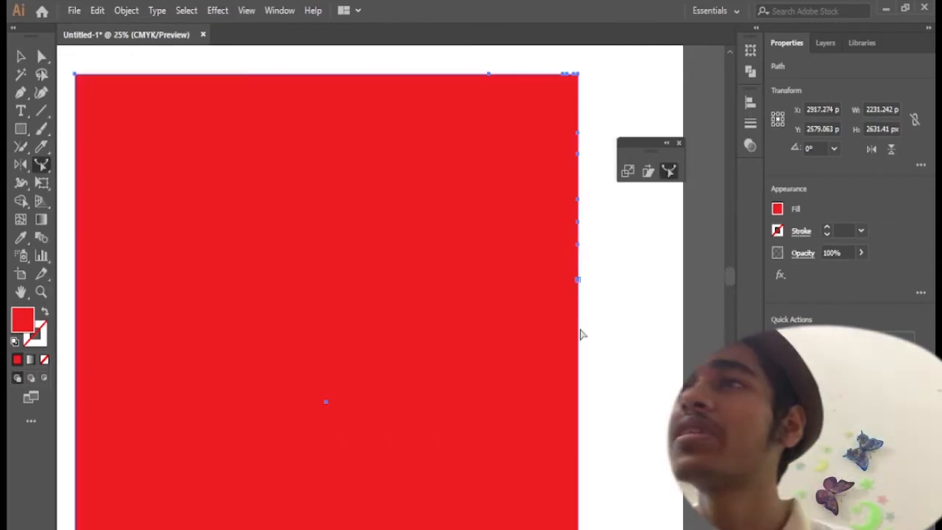
scroll(577, 401, "down", 2)
scroll(577, 401, "down", 2)
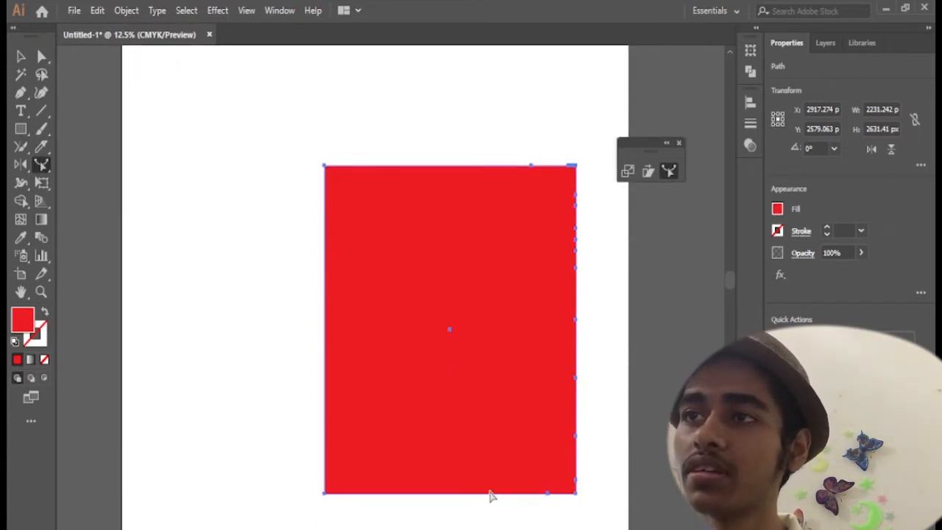
left_click(679, 144)
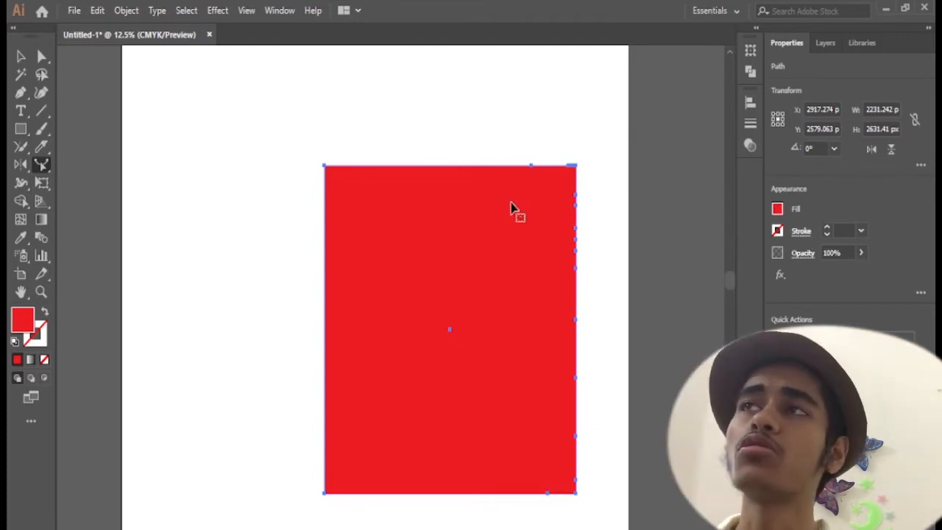
- Detach the Width and distortion tools as a floating group and replace the red rectangle with a red square about 2910 px wide
key("v")
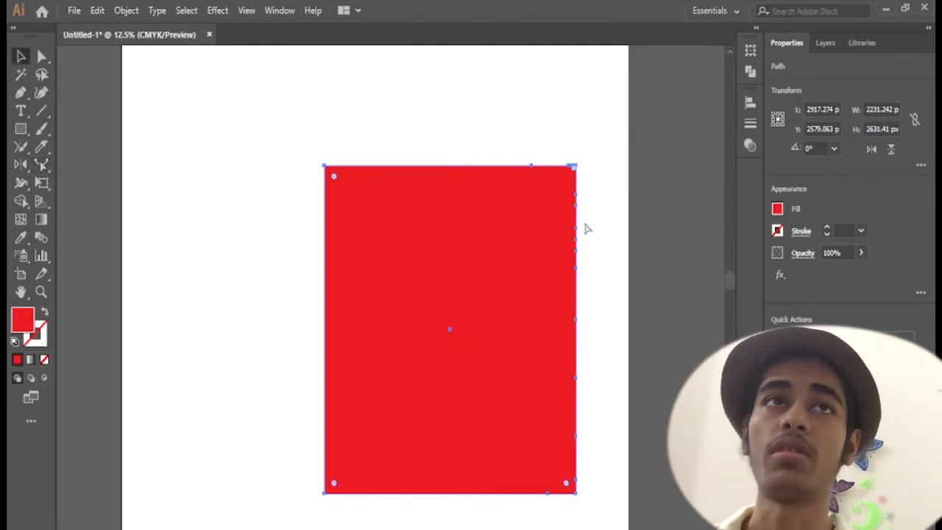
left_click(21, 183)
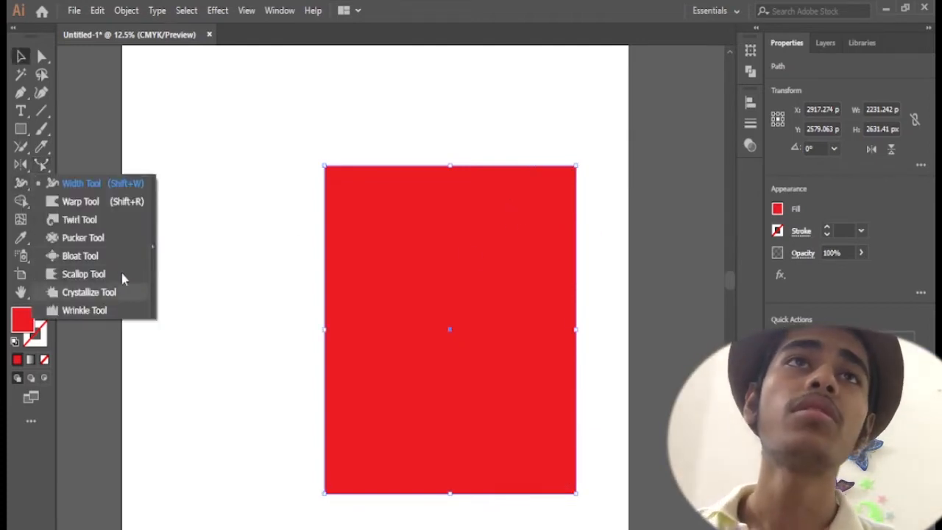
left_click(154, 250)
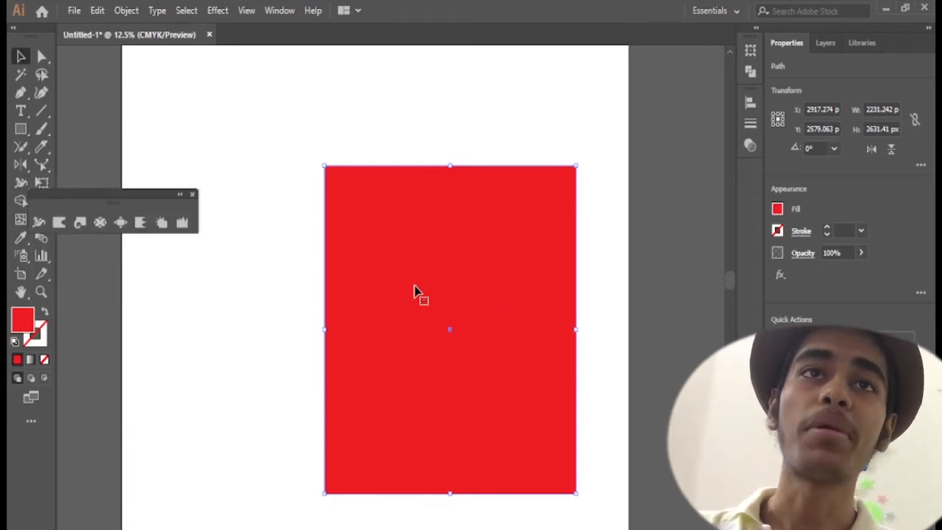
key("Delete")
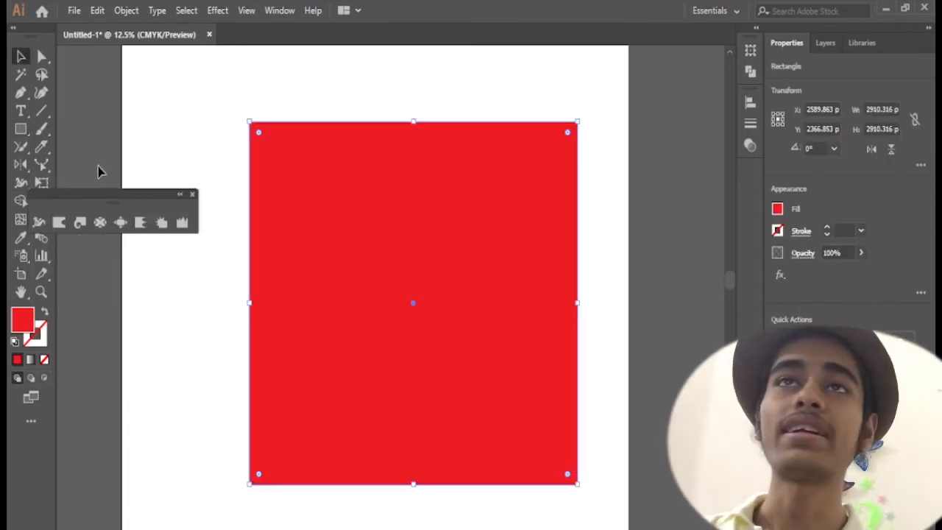
- Place the floating group of Width and distortion tools beside the artboard
left_click_drag(120, 194, 673, 164)
left_click_drag(643, 279, 562, 301)
scroll(488, 323, "down", 3)
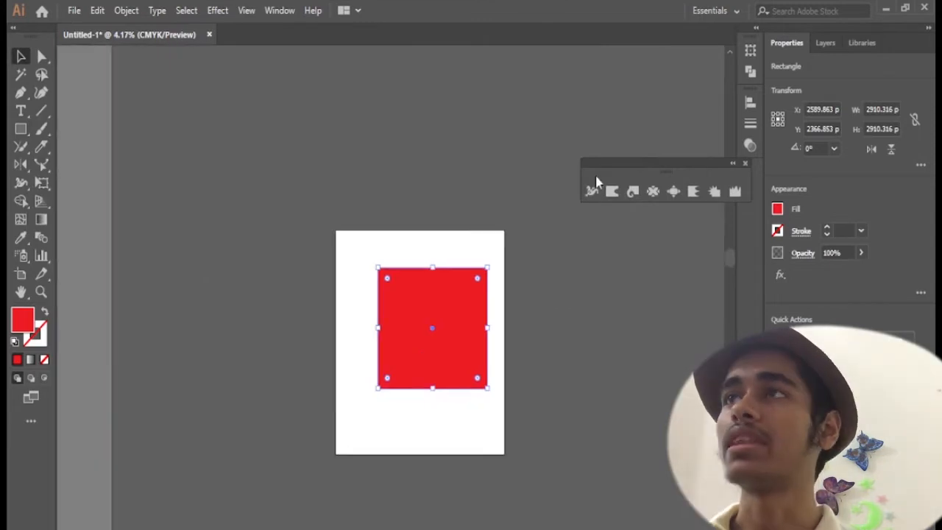
left_click_drag(597, 166, 540, 204)
mouse_move(408, 310)
left_mouse_down()
mouse_move(327, 219)
mouse_move(395, 312)
left_mouse_up()
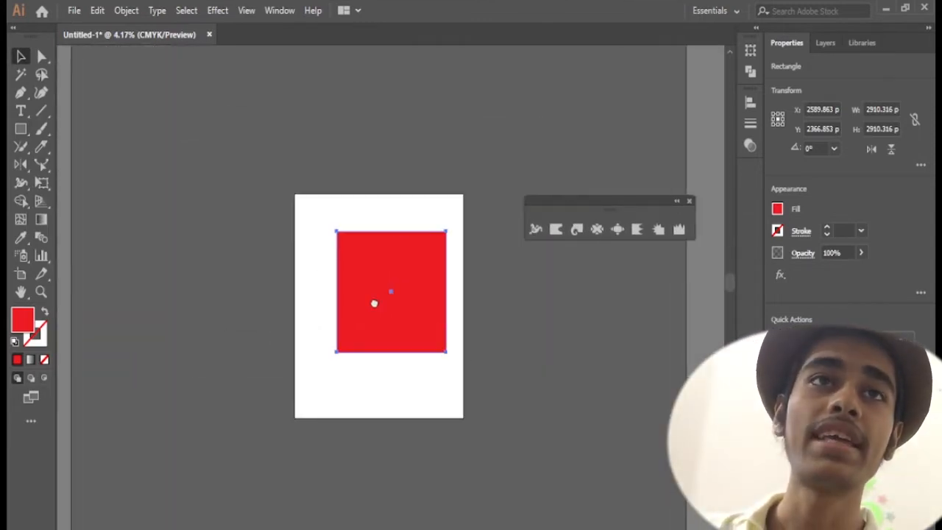
left_click_drag(448, 258, 466, 229)
scroll(445, 270, "down", 1)
scroll(445, 270, "up", 4)
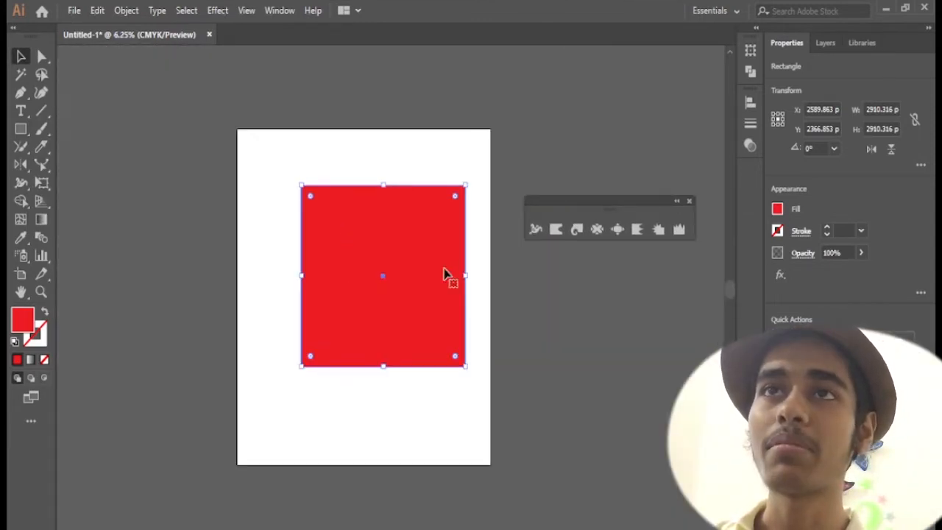
- Give the red square a black stroke of 8 pt
left_click(827, 228)
left_click(828, 228)
left_click(828, 228)
left_click(827, 228)
left_click(828, 228)
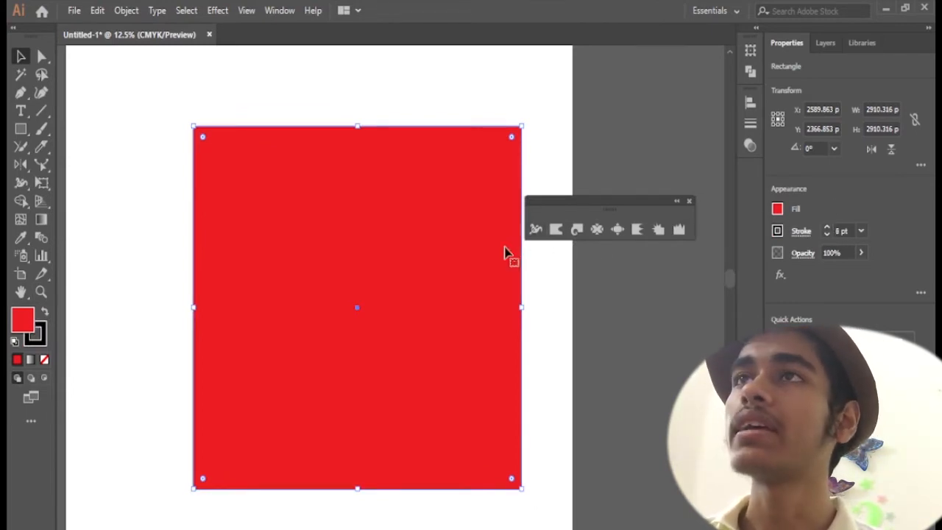
- Widen the square's stroke at its lower-right corner to about 1000 pt with the Width tool
scroll(515, 332, "down", 2)
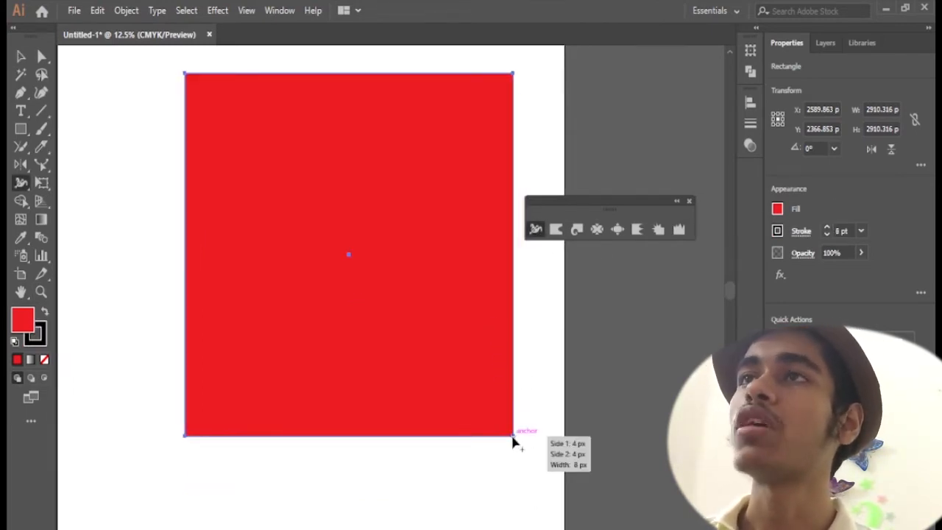
left_click_drag(513, 440, 586, 509)
scroll(523, 429, "down", 1)
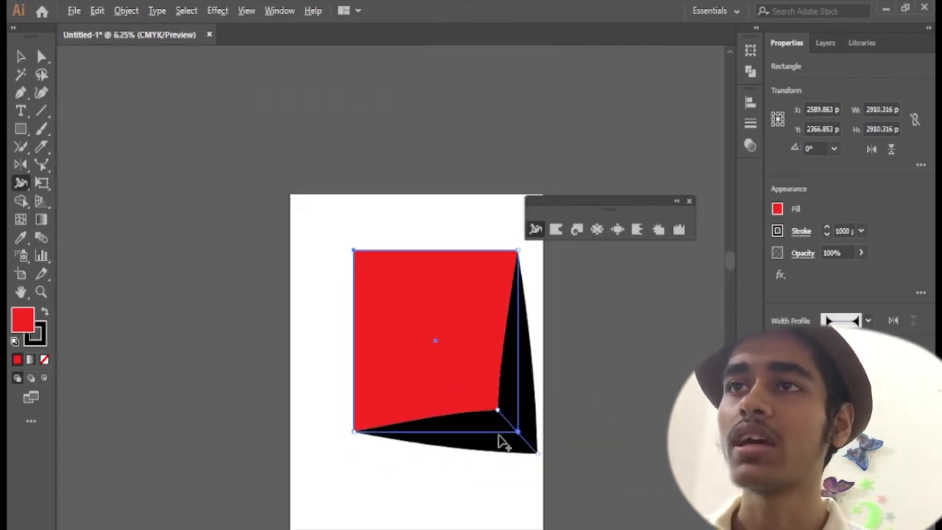
scroll(504, 440, "up", 1)
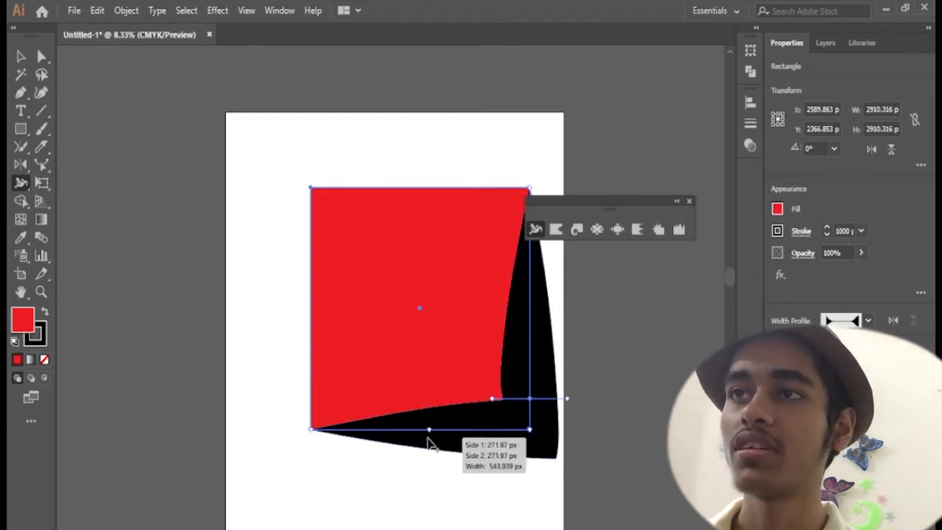
- Widen the stroke on the square's bottom edge to about 723 px and narrow it at a second point further left
left_click_drag(431, 435, 432, 467)
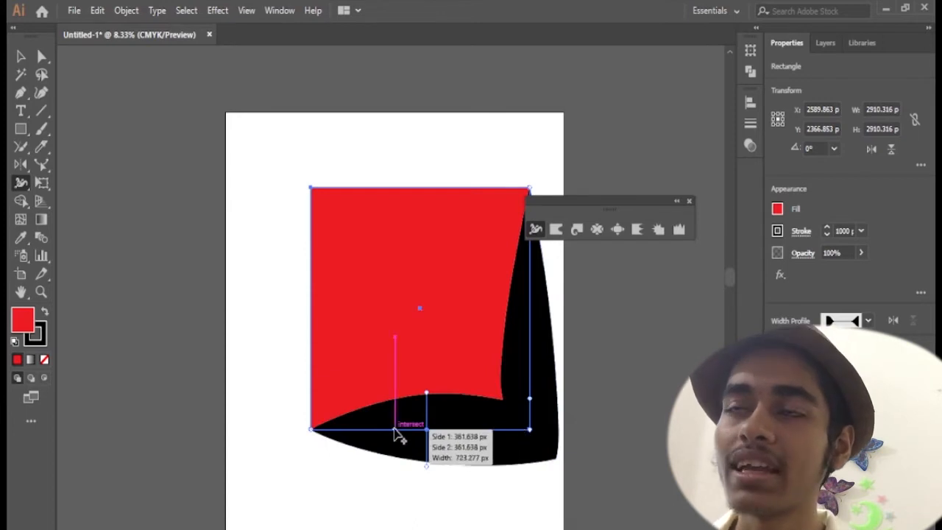
left_click_drag(396, 435, 393, 442)
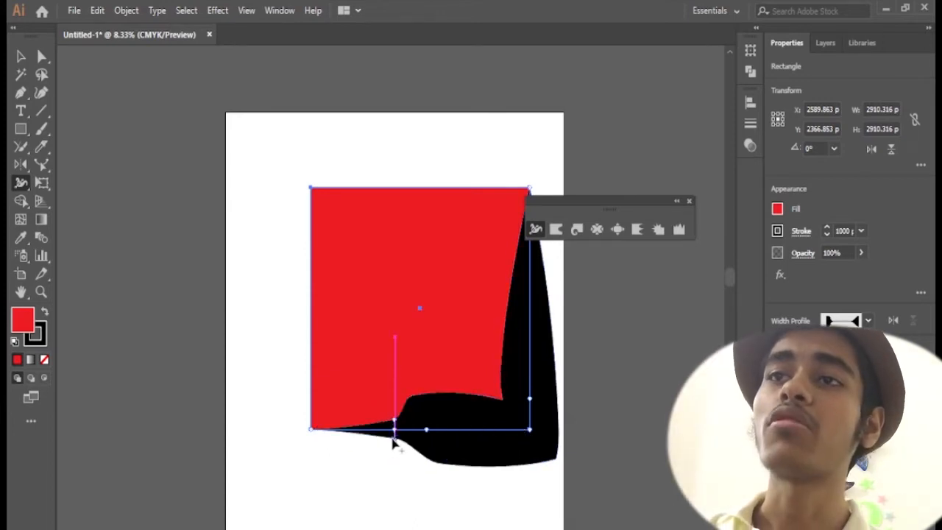
key("v")
scroll(514, 392, "up", 2)
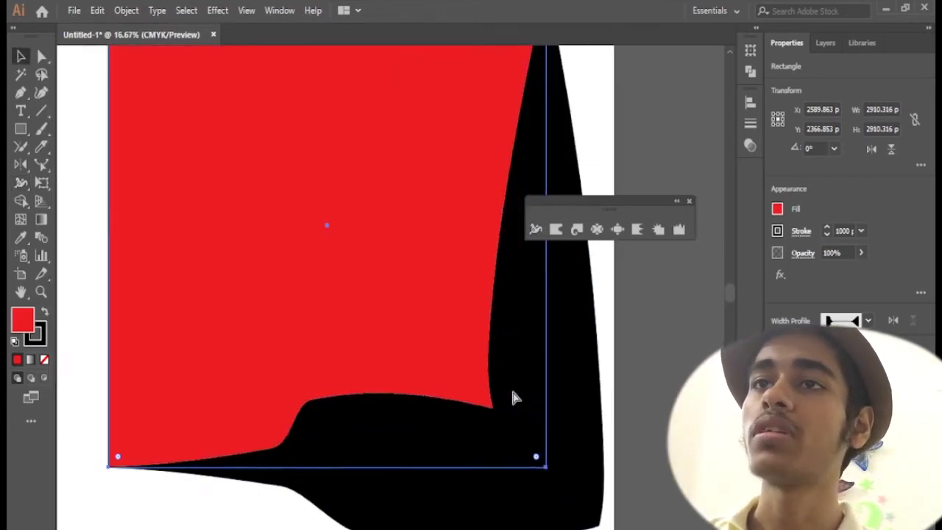
- Undo all the stroke width changes made to the red square
key("ctrl+z")
key("ctrl+z")
key("ctrl+z")
key("ctrl+z")
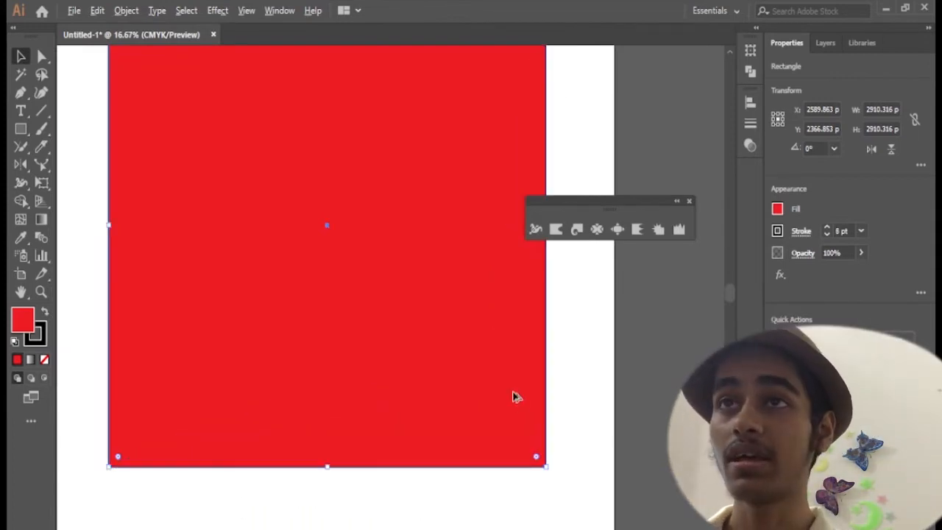
- Choose the Warp tool and reshape its flat elliptical brush into a larger round one
scroll(513, 392, "down", 1)
left_click_drag(480, 347, 476, 388)
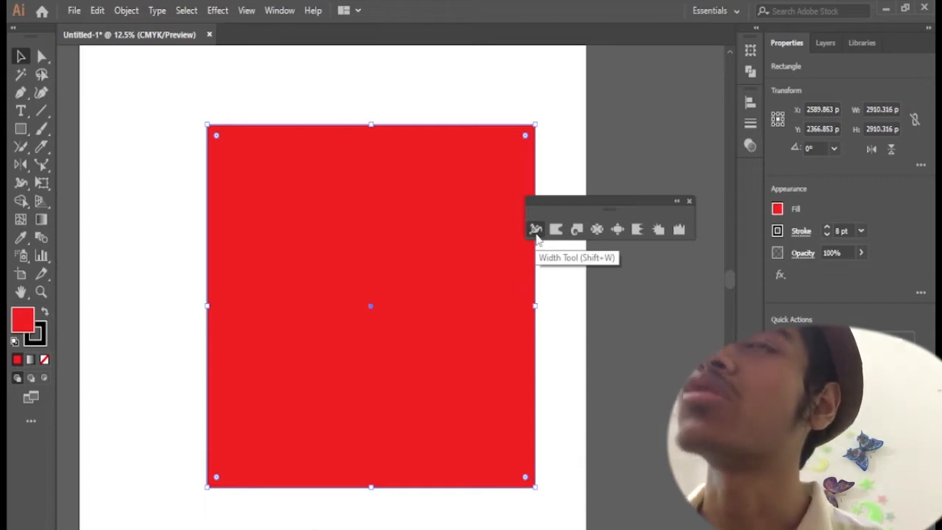
left_click(554, 231)
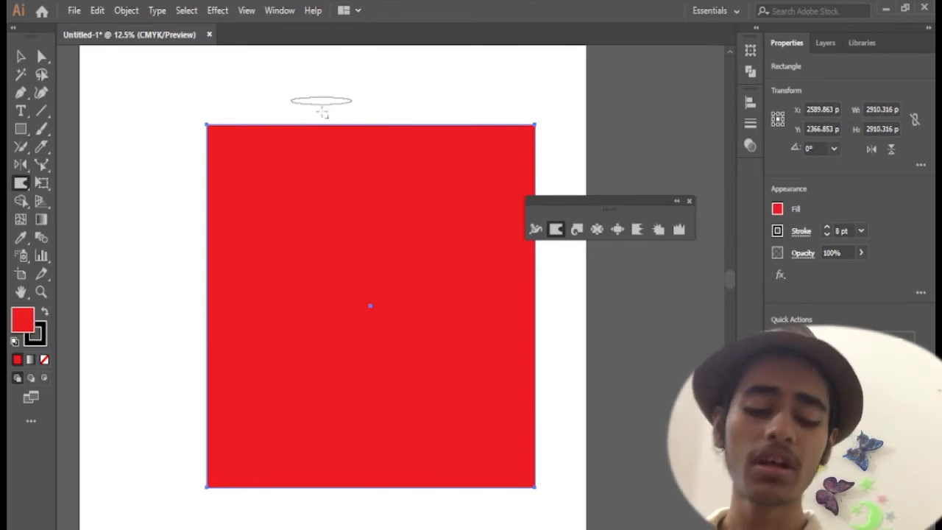
mouse_move(343, 70)
left_mouse_down()
mouse_move(318, 194)
mouse_move(337, 302)
mouse_move(426, 346)
mouse_move(363, 468)
mouse_move(347, 450)
mouse_move(327, 155)
left_mouse_up()
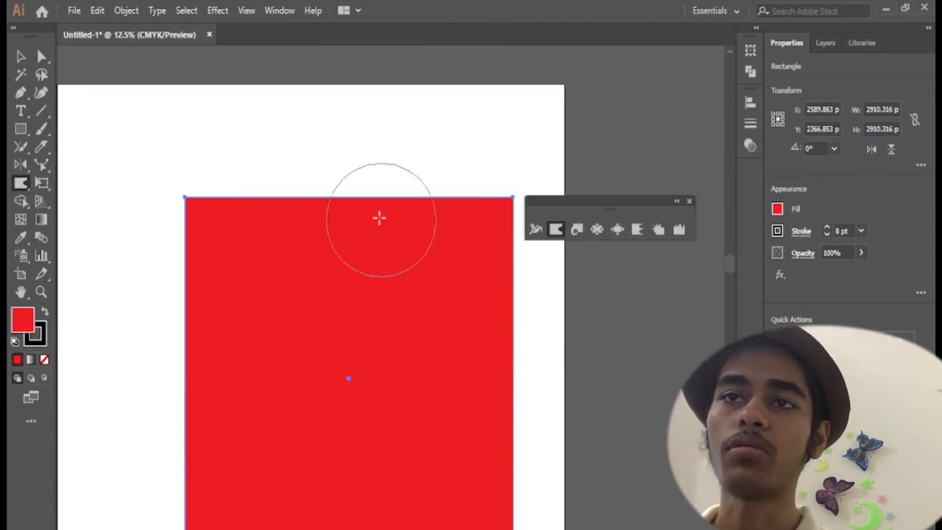
- Warp the red square's top, left and right edges and its lower corners into an irregular wavy outline
mouse_move(379, 218)
left_mouse_down()
mouse_move(209, 227)
mouse_move(213, 278)
mouse_move(188, 330)
mouse_move(246, 293)
mouse_move(237, 307)
left_mouse_up()
left_click_drag(260, 389, 283, 166)
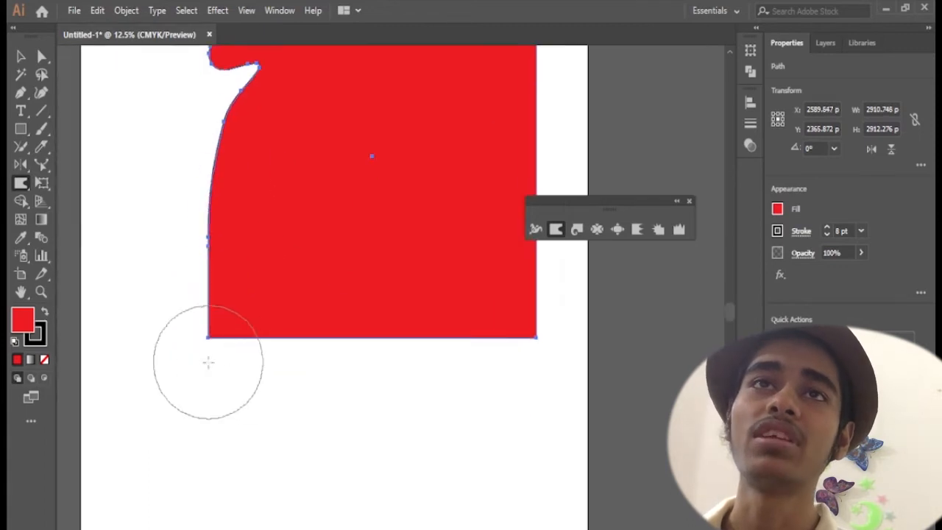
left_click_drag(209, 362, 233, 303)
left_click_drag(263, 223, 218, 287)
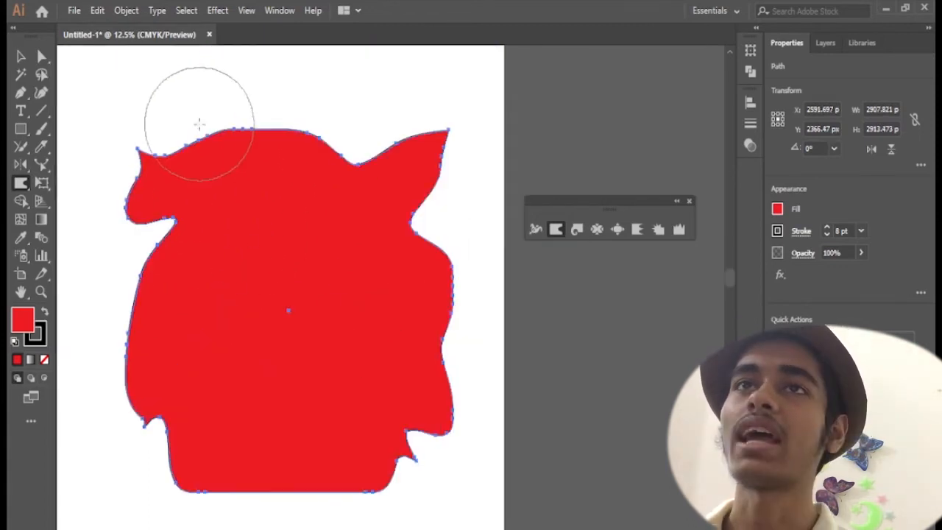
left_click_drag(200, 125, 209, 184)
mouse_move(171, 190)
left_mouse_down()
mouse_move(175, 252)
mouse_move(150, 350)
mouse_move(204, 371)
left_mouse_up()
mouse_move(488, 317)
left_mouse_down()
mouse_move(330, 255)
mouse_move(212, 345)
mouse_move(432, 310)
left_mouse_up()
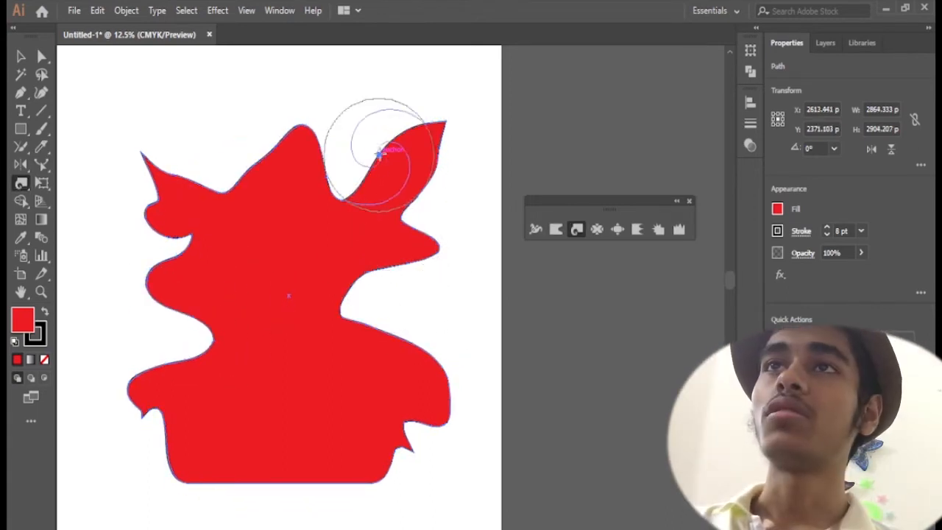
- Twirl the warped shape's upper-right lobe into a tight spiral with the Twirl tool
left_click_drag(379, 152, 379, 151)
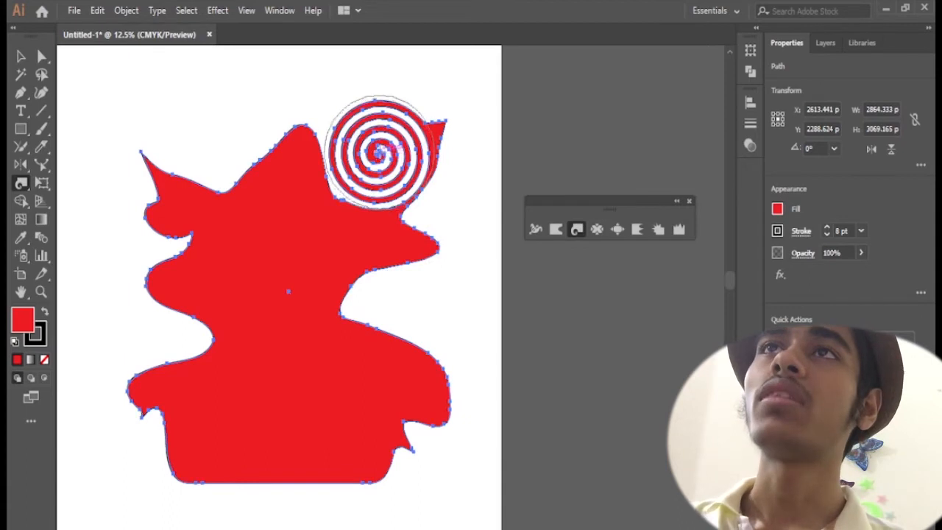
- Twirl the warped shape's upper-left lobe and lower-right corner into spirals with the Twirl tool
left_click_drag(319, 157, 346, 194)
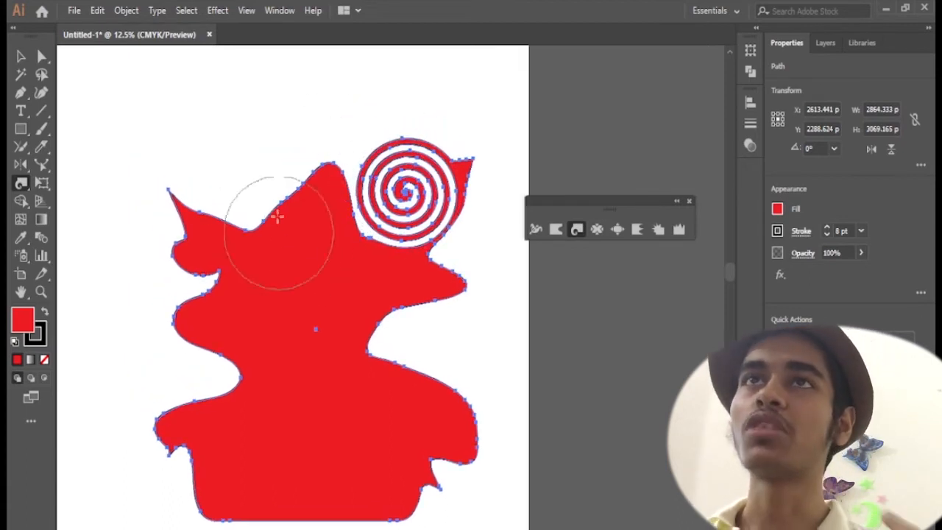
left_click_drag(243, 232, 245, 230)
left_click_drag(360, 258, 330, 181)
left_click_drag(425, 410, 392, 398)
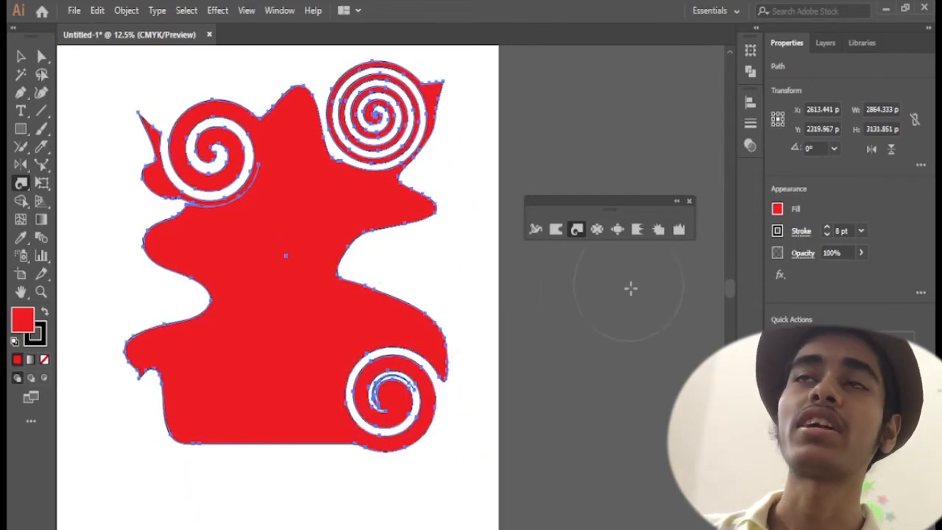
- Pucker the notch on the shape's right side up to the upper-right spiral, and bloat the right edge and across both upper spirals
left_click(596, 230)
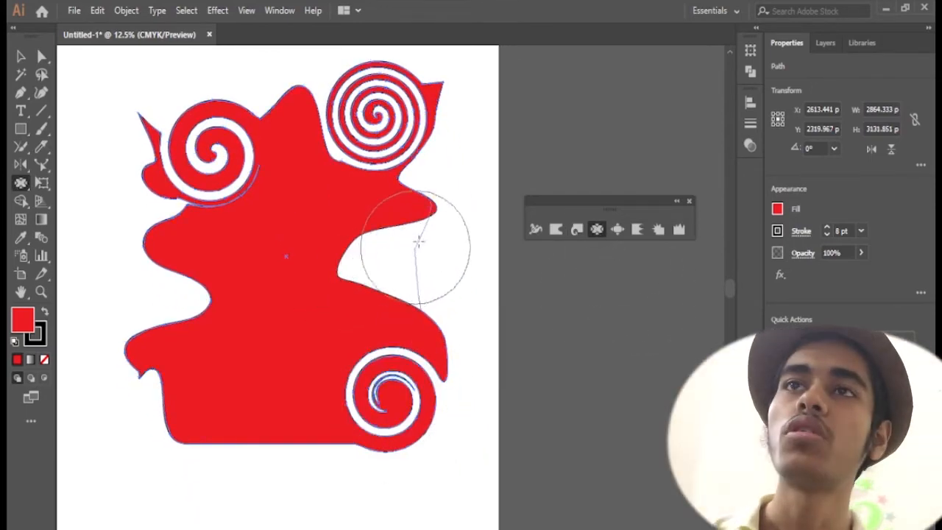
left_click_drag(419, 241, 420, 201)
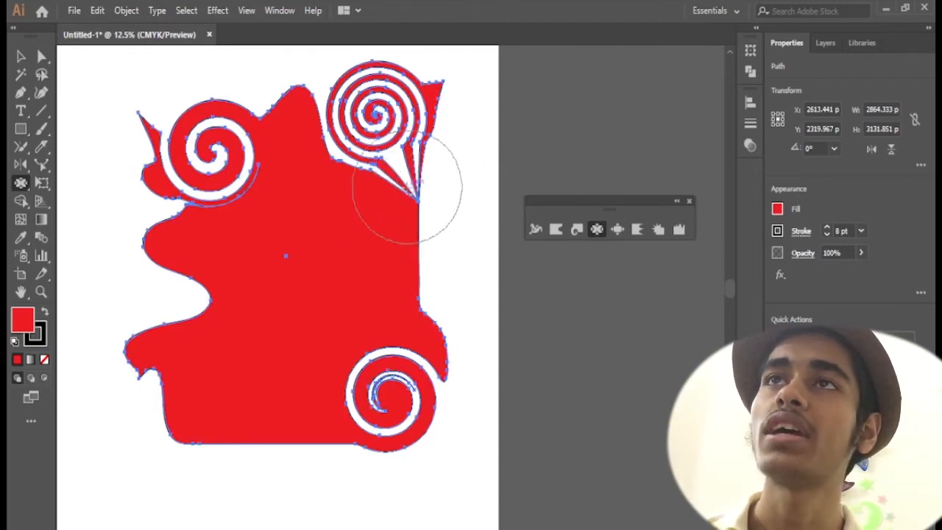
key("ctrl+plus")
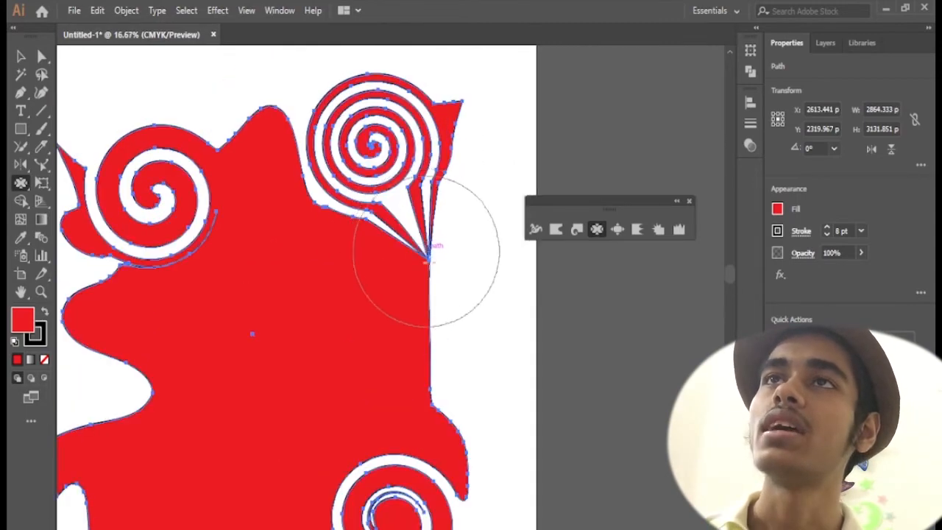
left_click(616, 233)
mouse_move(434, 295)
left_mouse_down()
mouse_move(395, 259)
mouse_move(393, 228)
mouse_move(325, 226)
mouse_move(260, 185)
mouse_move(210, 193)
mouse_move(176, 180)
left_mouse_up()
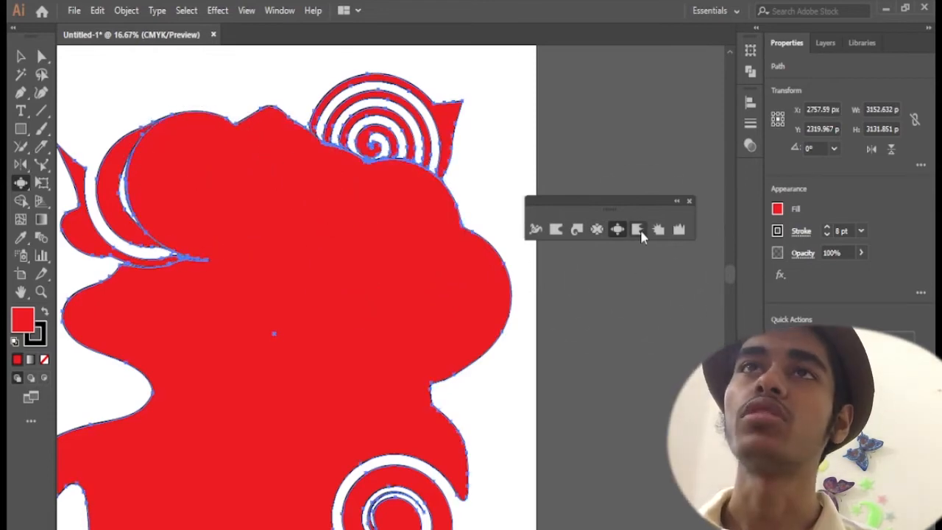
- Scallop the shape's upper-right edge and crystallize its right side and top into radiating spikes
left_click(639, 230)
mouse_move(516, 212)
left_mouse_down()
mouse_move(508, 148)
mouse_move(541, 144)
mouse_move(486, 155)
left_mouse_up()
left_click_drag(457, 310, 416, 272)
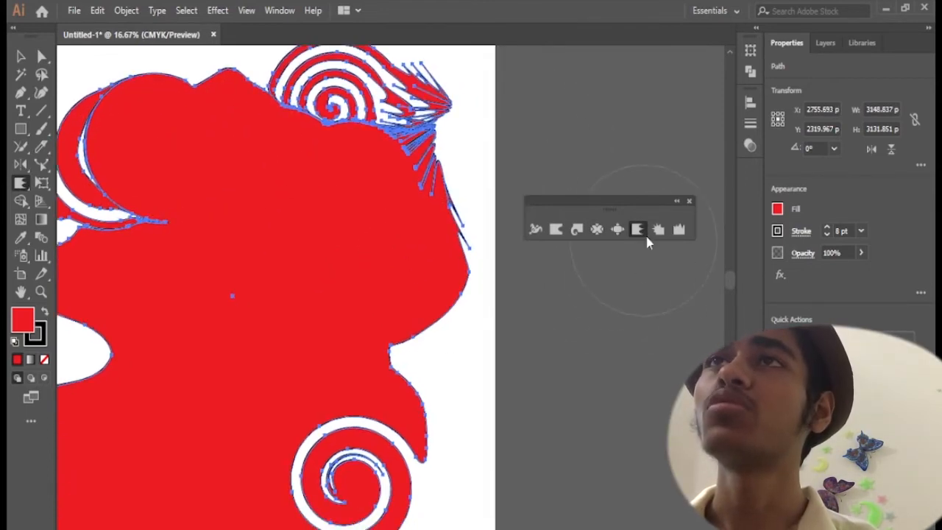
mouse_move(455, 376)
left_mouse_down()
mouse_move(419, 310)
mouse_move(426, 233)
mouse_move(466, 276)
mouse_move(442, 155)
mouse_move(390, 139)
left_mouse_up()
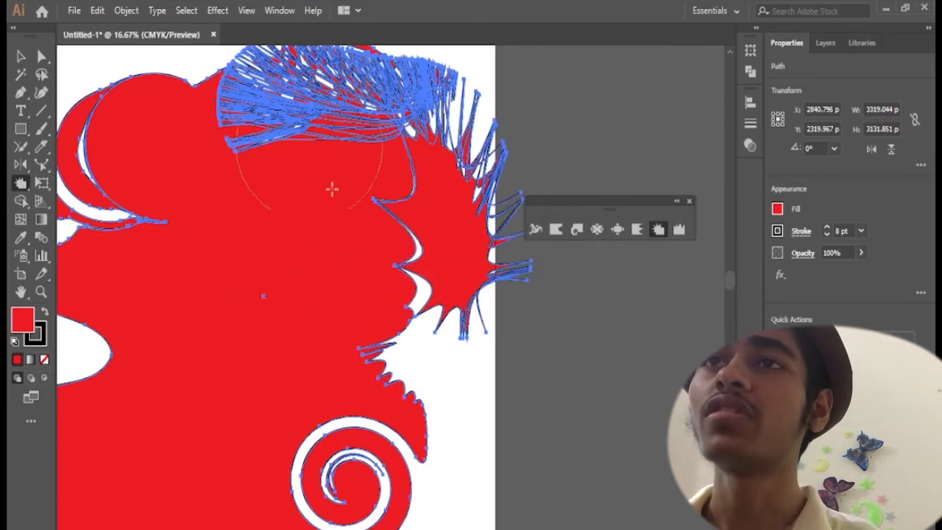
- Wrinkle the shape's upper-left area and left edge, and move the distorted shape fully onto the artboard
scroll(457, 383, "down", 2)
mouse_move(234, 397)
left_mouse_down()
mouse_move(278, 366)
mouse_move(273, 345)
mouse_move(254, 342)
mouse_move(236, 322)
mouse_move(267, 308)
mouse_move(261, 269)
mouse_move(293, 211)
mouse_move(371, 190)
mouse_move(421, 208)
left_mouse_up()
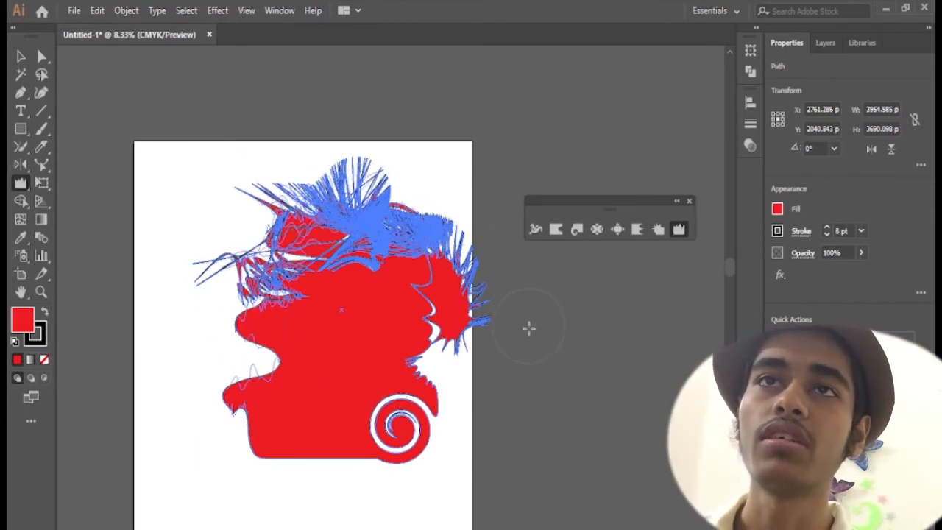
left_click_drag(387, 380, 356, 390)
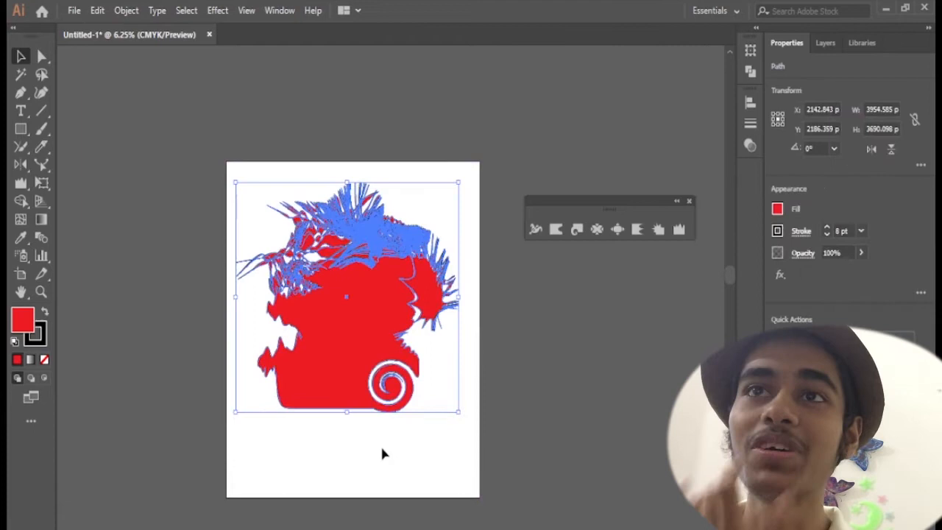
left_click(382, 447)
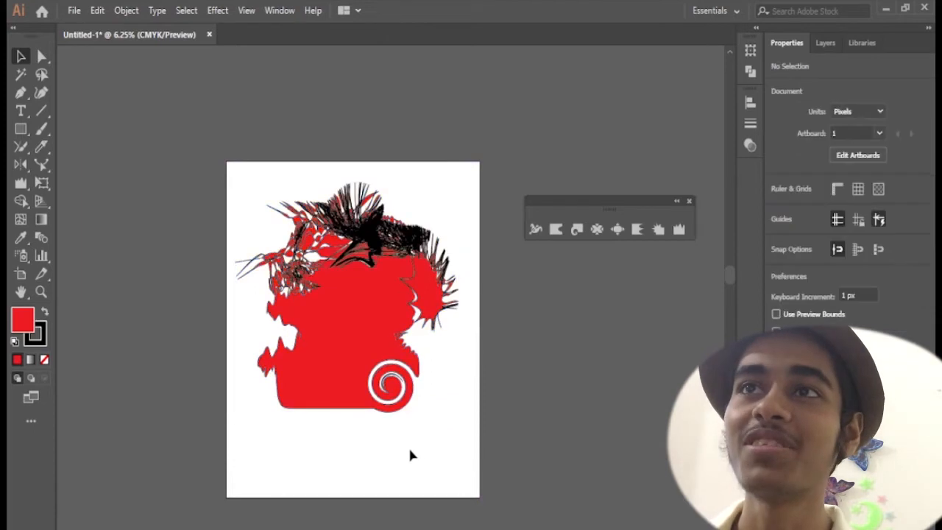
- Delete all artwork and draw a new red square about 3165 px wide on the artboard
key("ctrl+a")
key("Delete")
key("m")
left_click_drag(259, 220, 419, 417)
key("v")
scroll(351, 350, "up", 1)
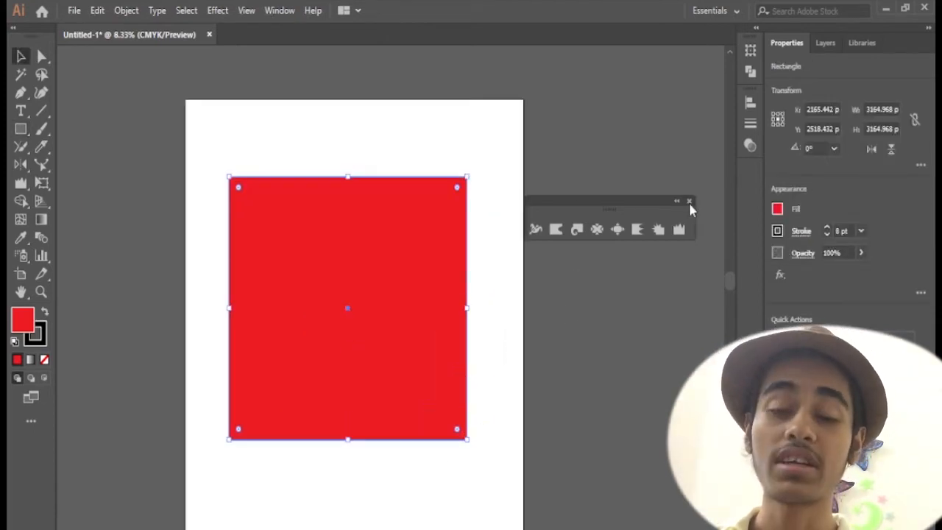
- Detach the Free Transform tool group and use Free Transform to enlarge the red square from its upper-left corner to about 3661 px
left_click(689, 201)
left_click_drag(42, 188, 184, 194)
left_click_drag(61, 200, 541, 171)
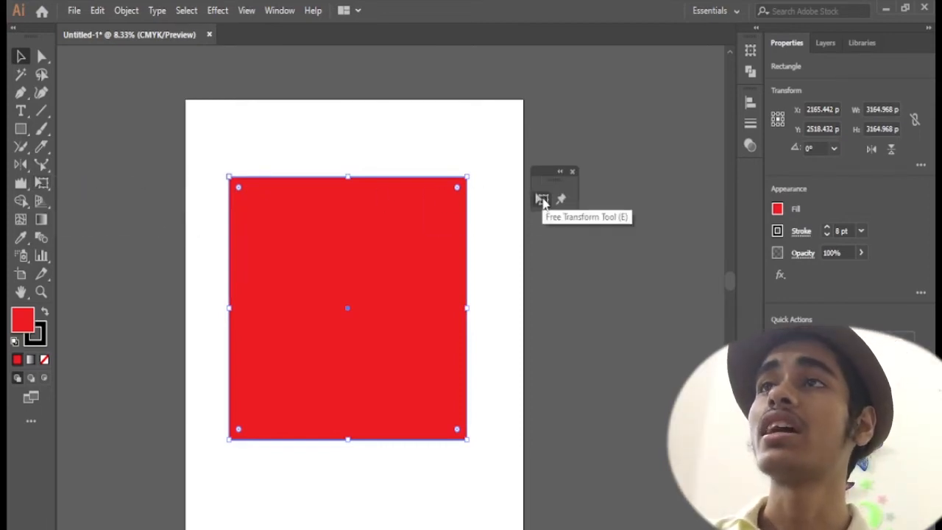
left_click(542, 201)
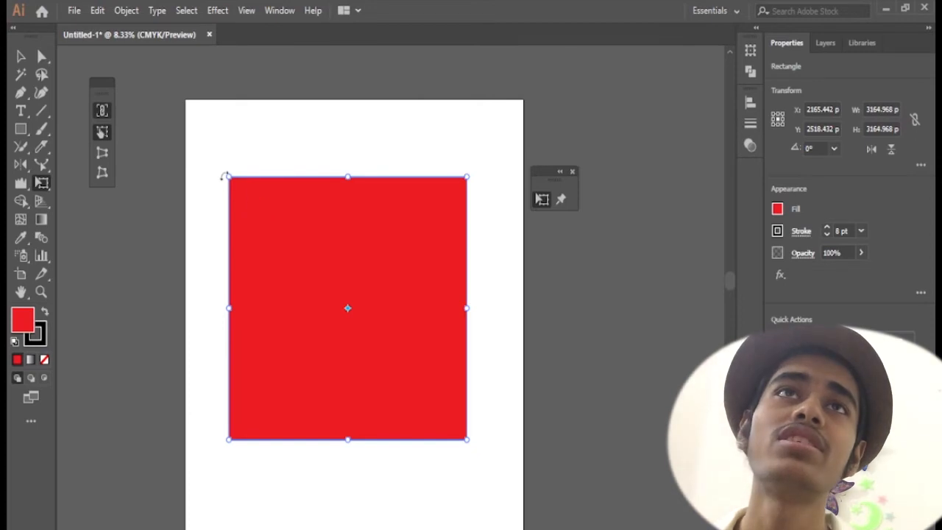
left_click_drag(230, 176, 197, 126)
key("ctrl+z")
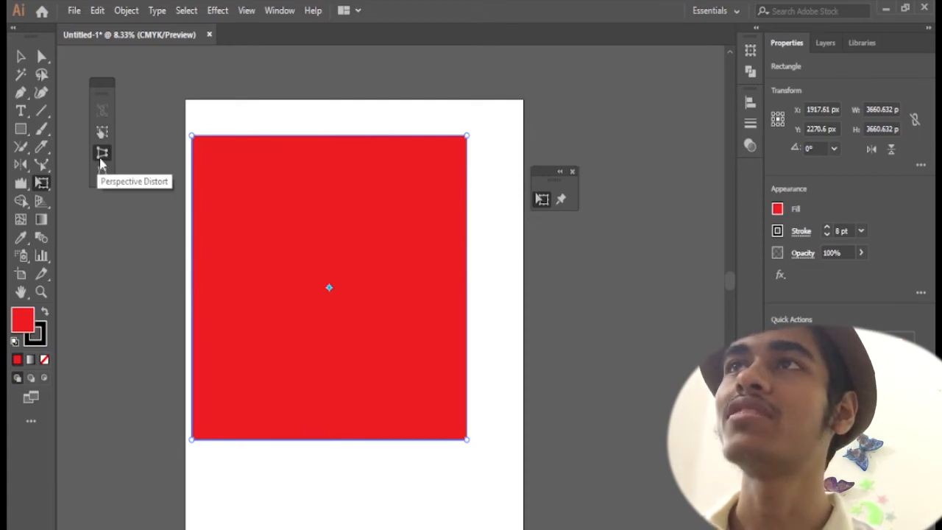
- Try narrowing the square's top edge with Perspective Distort and pulling its lower-left corner inward with Free Distort
left_click_drag(213, 142, 270, 135)
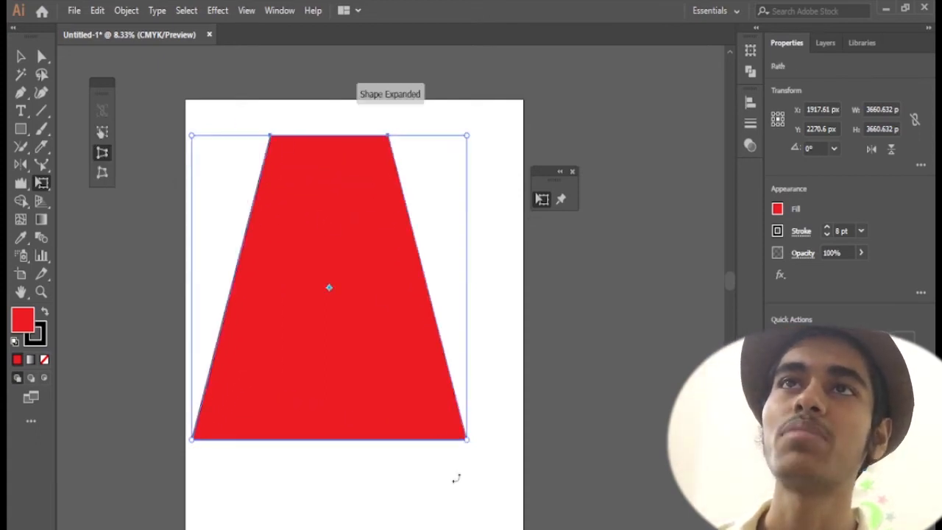
left_click(104, 172)
left_click_drag(192, 440, 288, 274)
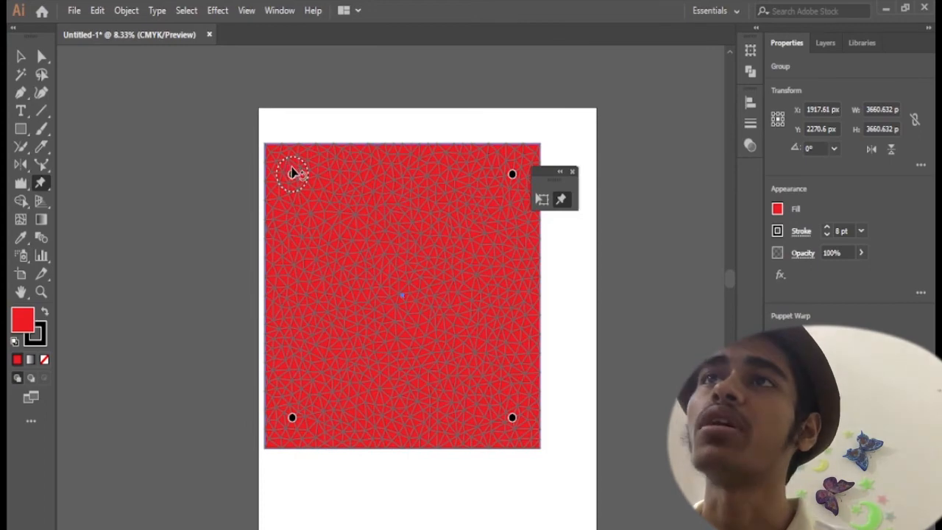
- Bend the square outward at its upper-left Puppet Warp pin and add pins at the top middle and right side
left_click_drag(289, 170, 336, 189)
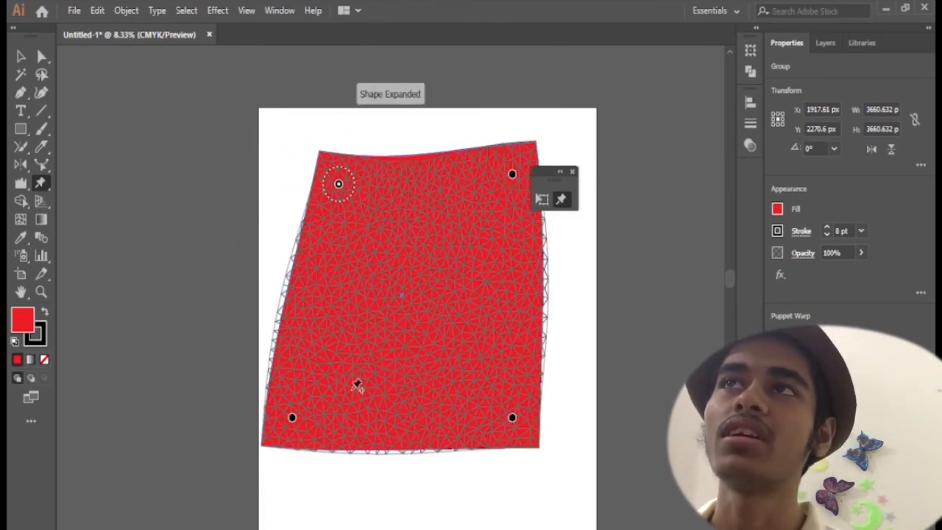
left_click_drag(339, 184, 261, 210)
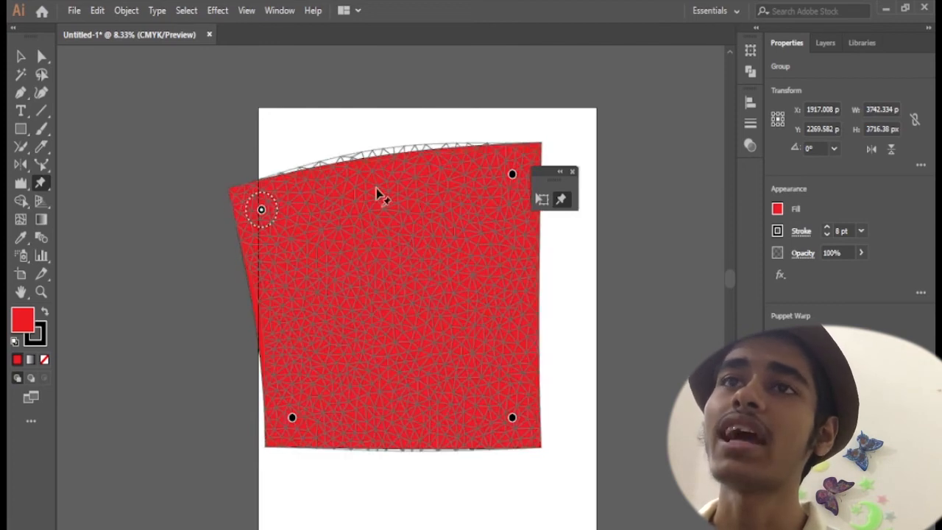
left_click(384, 168)
left_click(499, 260)
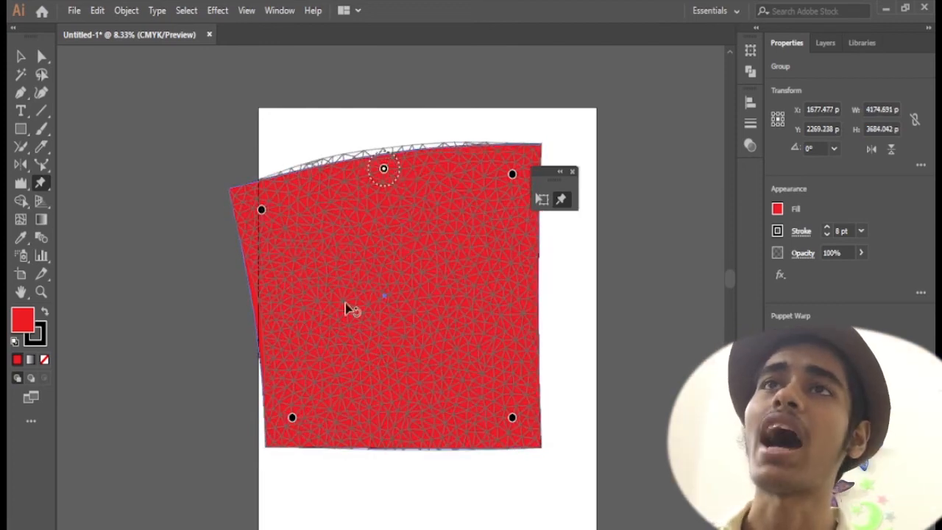
- Pull the top-middle pin upward into a peak, and commit the warp by moving the shape onto the artboard
left_click_drag(384, 168, 448, 53)
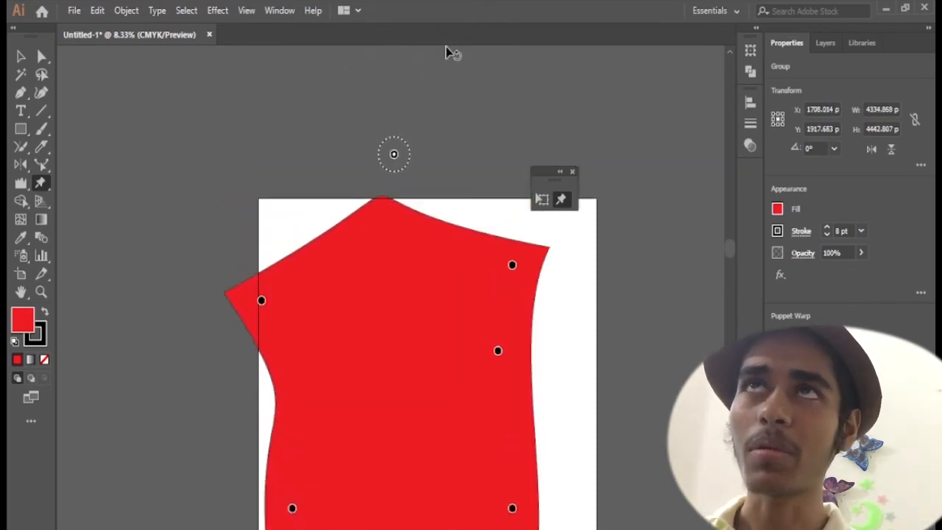
key("space")
left_click_drag(399, 327, 374, 242)
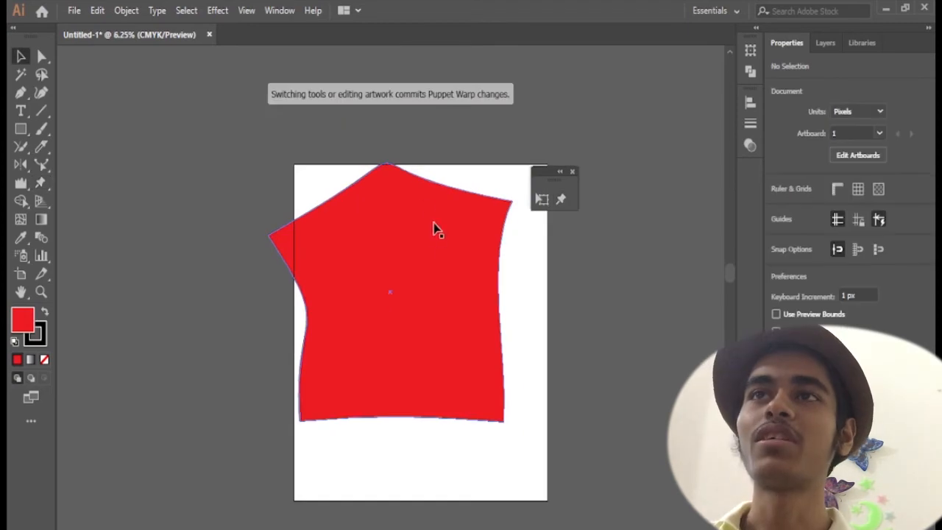
left_click_drag(432, 228, 469, 250)
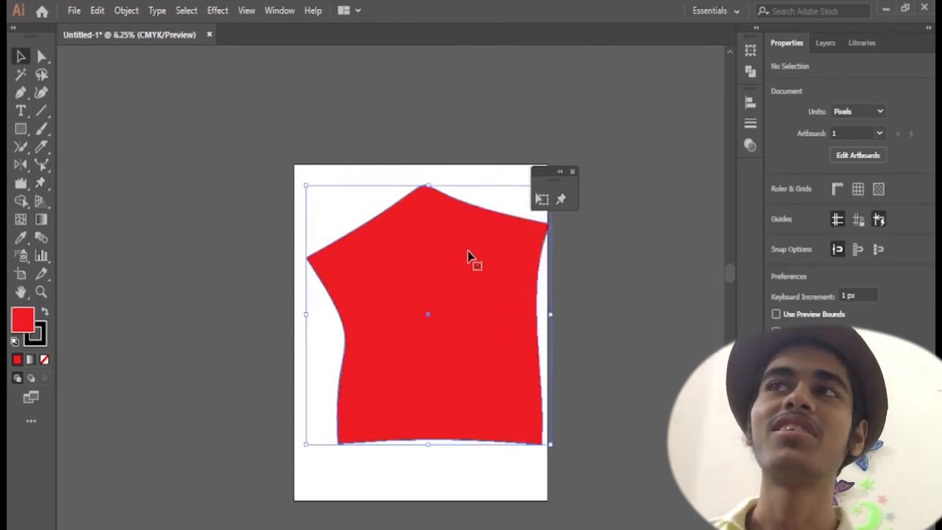
left_click(572, 174)
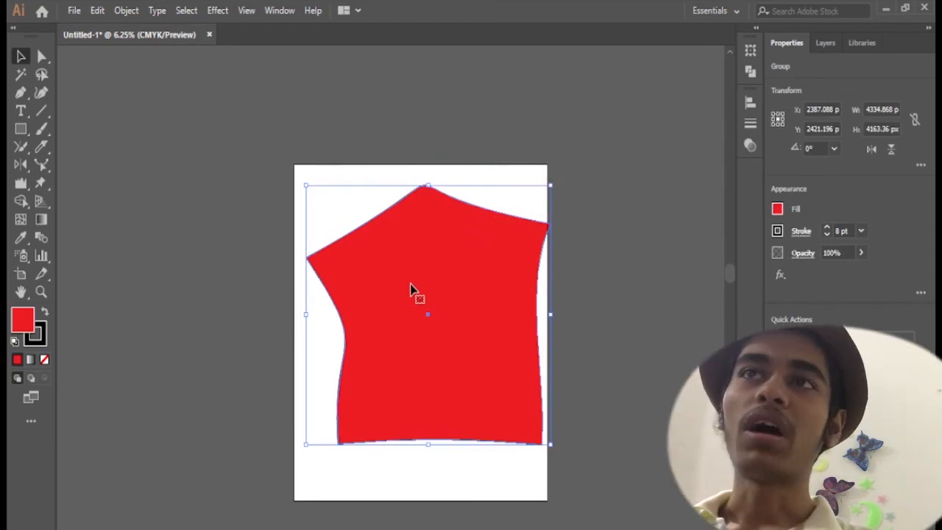